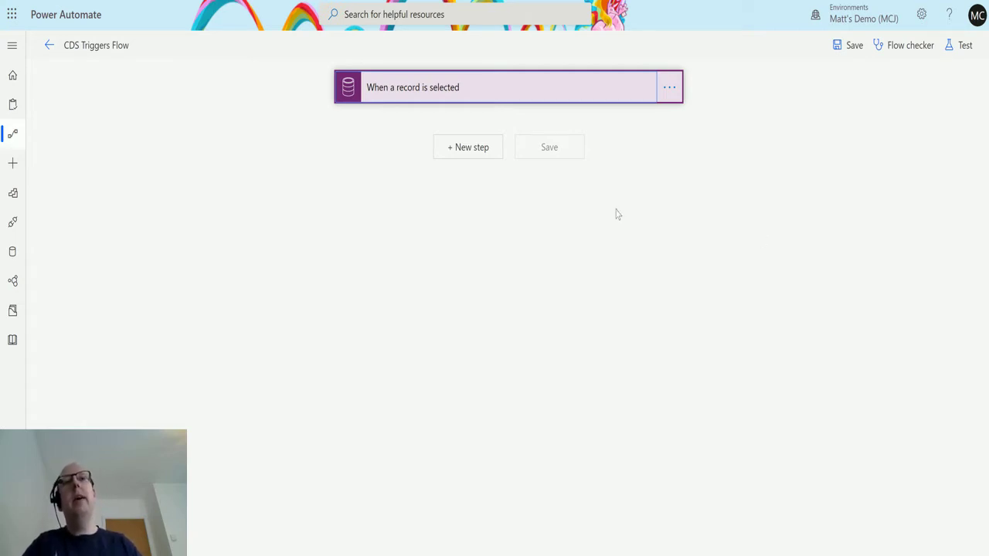
- Expand the record-selected trigger and add a Common Data Service List records action below it
left_click(513, 95)
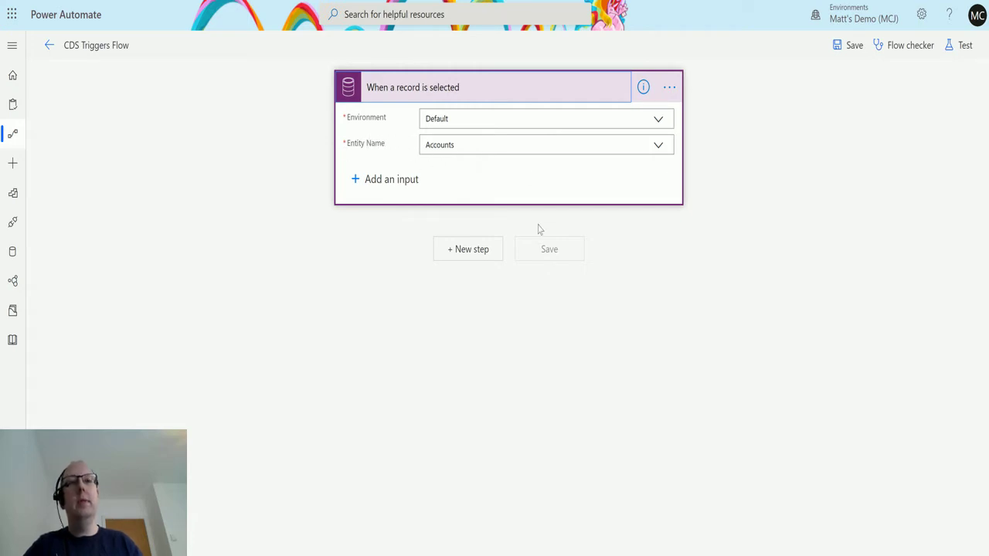
left_click(471, 258)
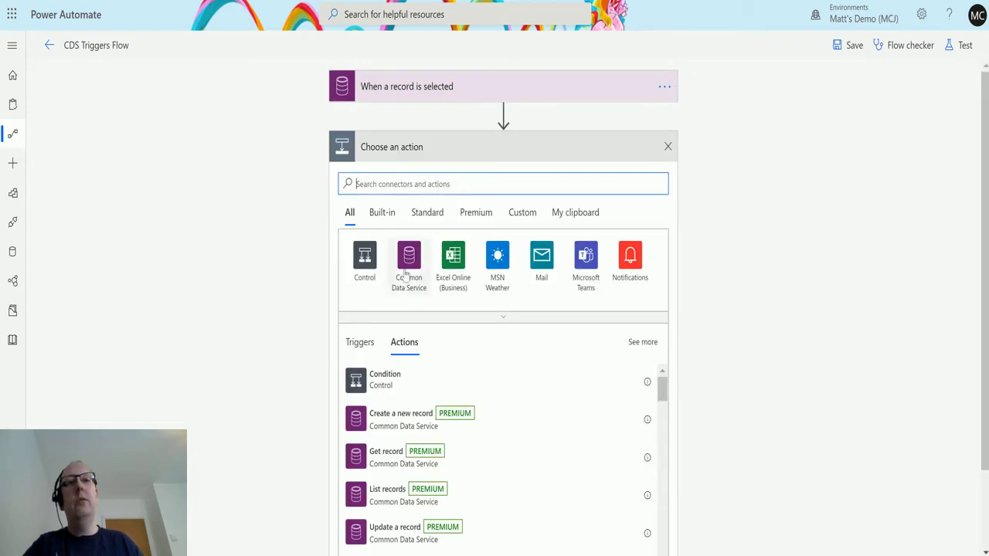
left_click(407, 267)
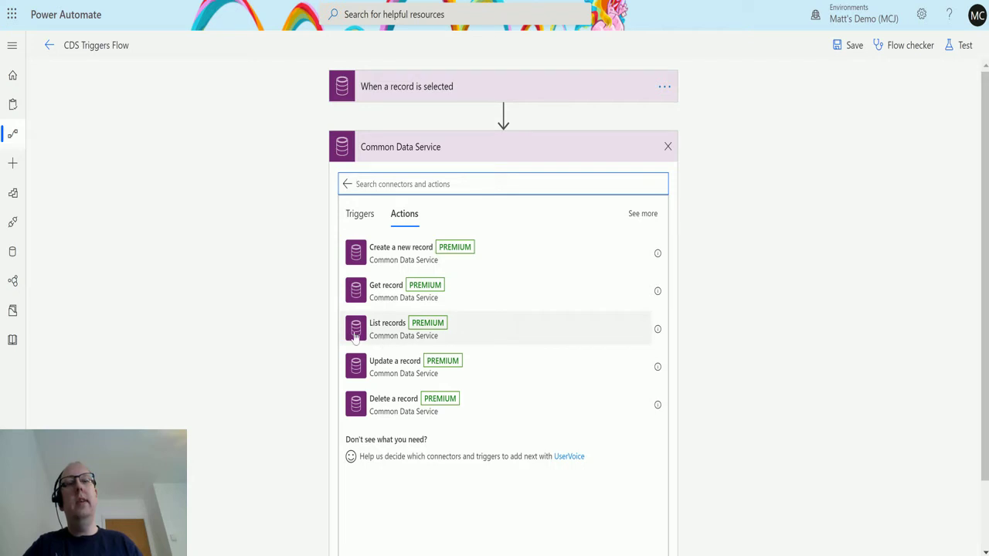
left_click(394, 333)
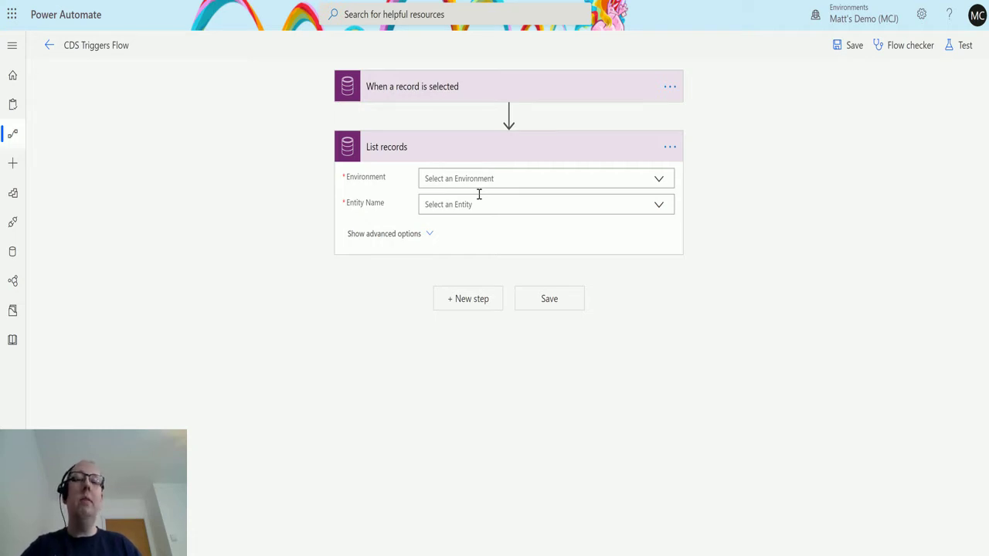
- Set List records to the (Current) environment and Accounts entity with its advanced options shown, and save the flow
left_click(658, 181)
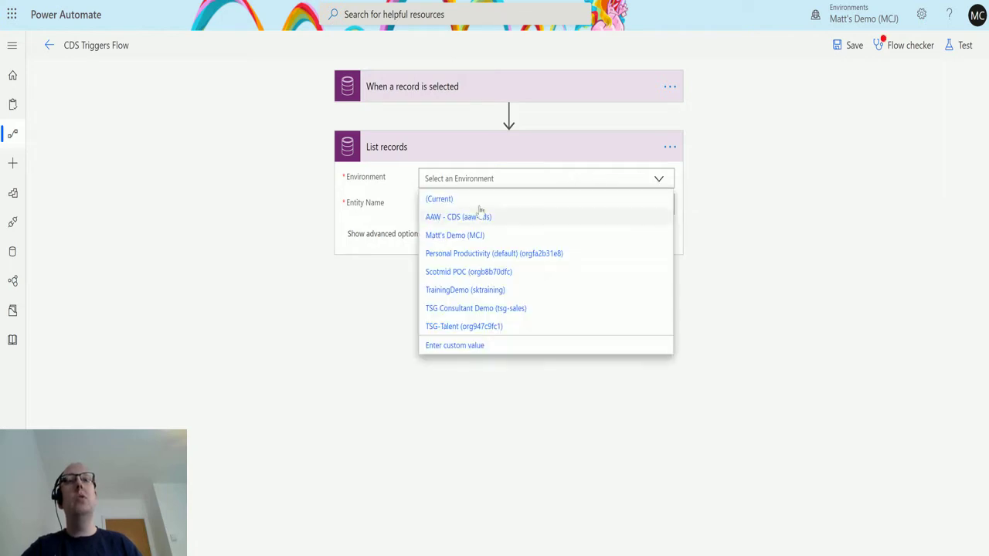
left_click(455, 199)
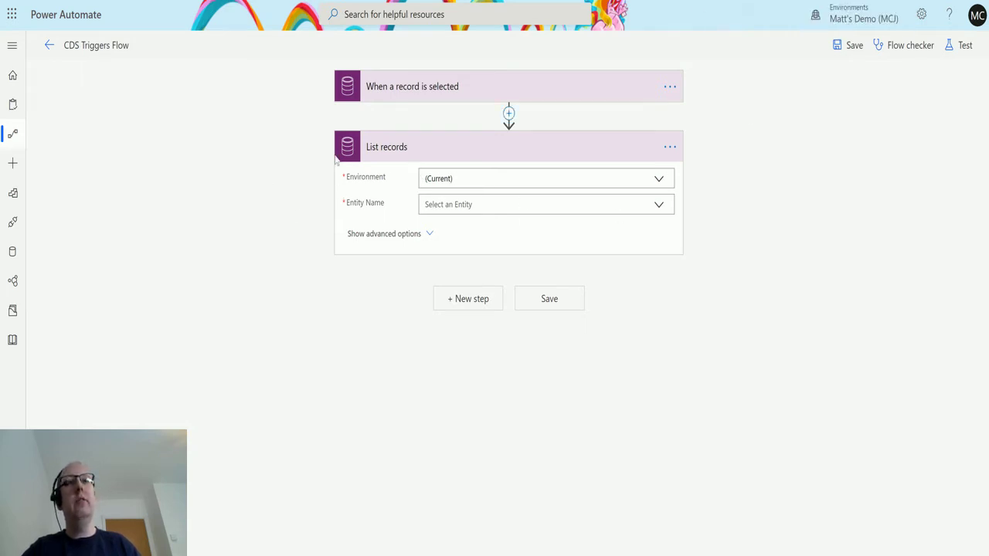
left_click(653, 212)
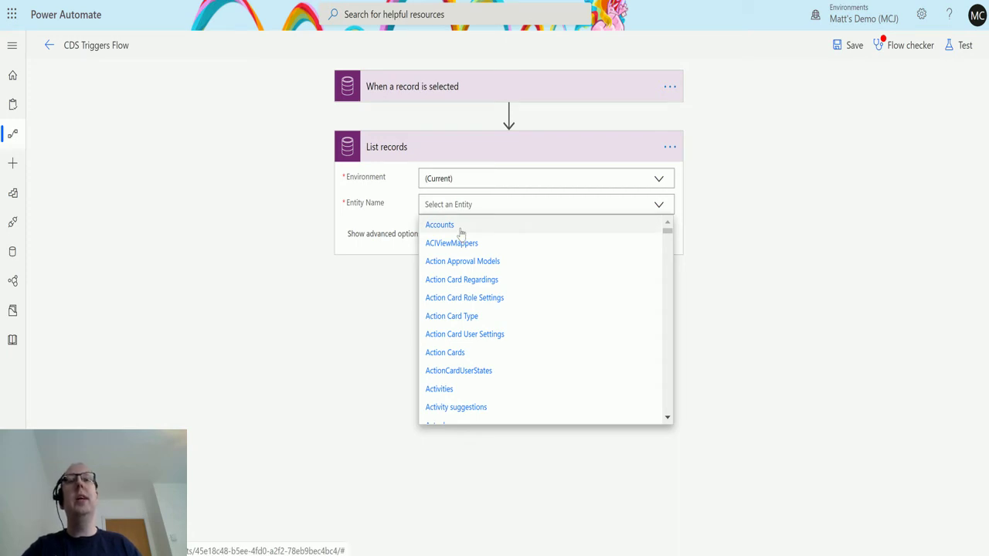
left_click(459, 228)
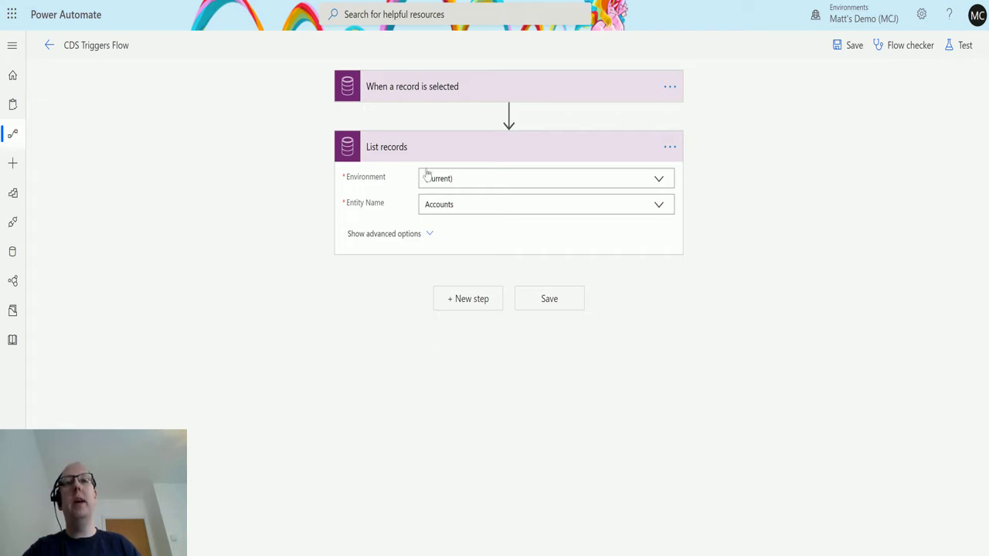
left_click(390, 234)
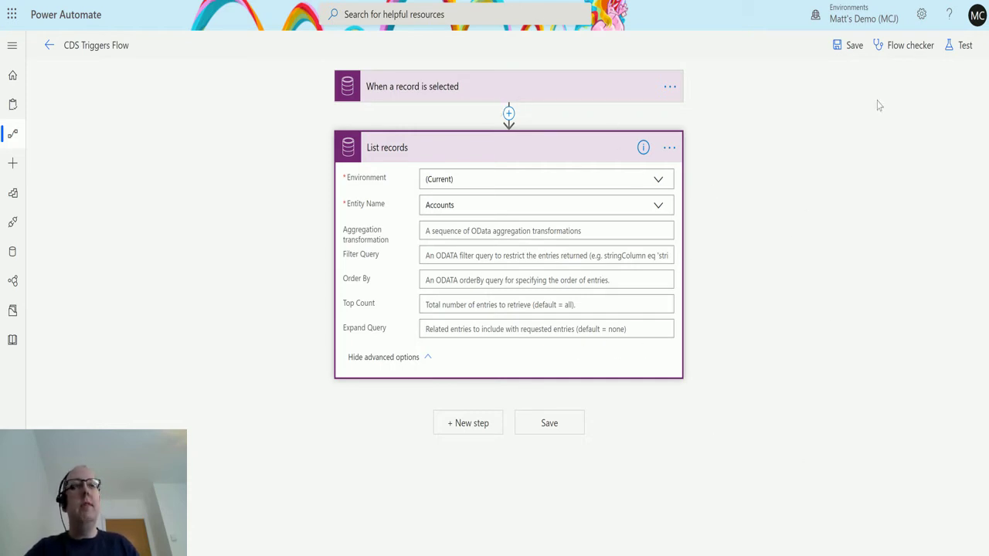
left_click(848, 45)
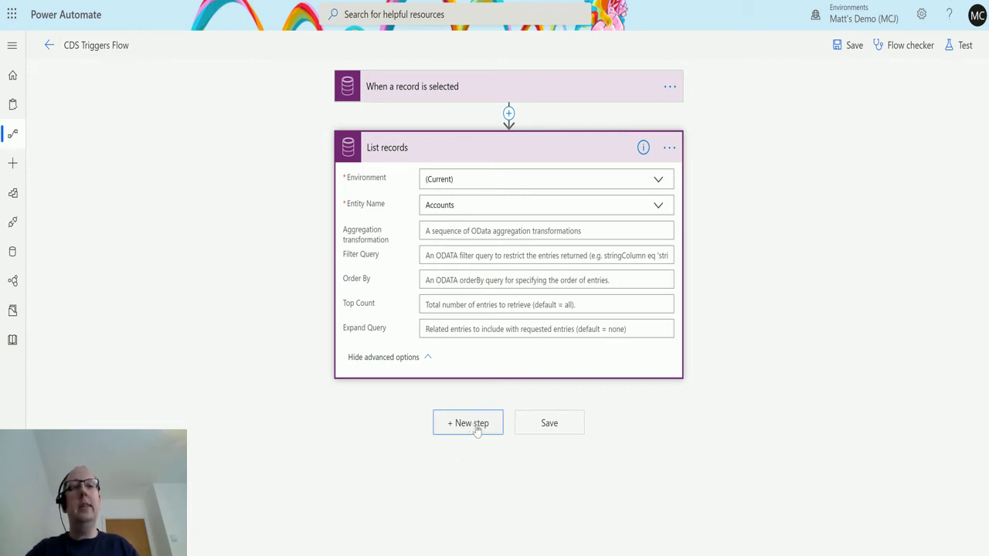
- Add a Compose action that takes Account Name from List records as its input, and save the flow
left_click(472, 425)
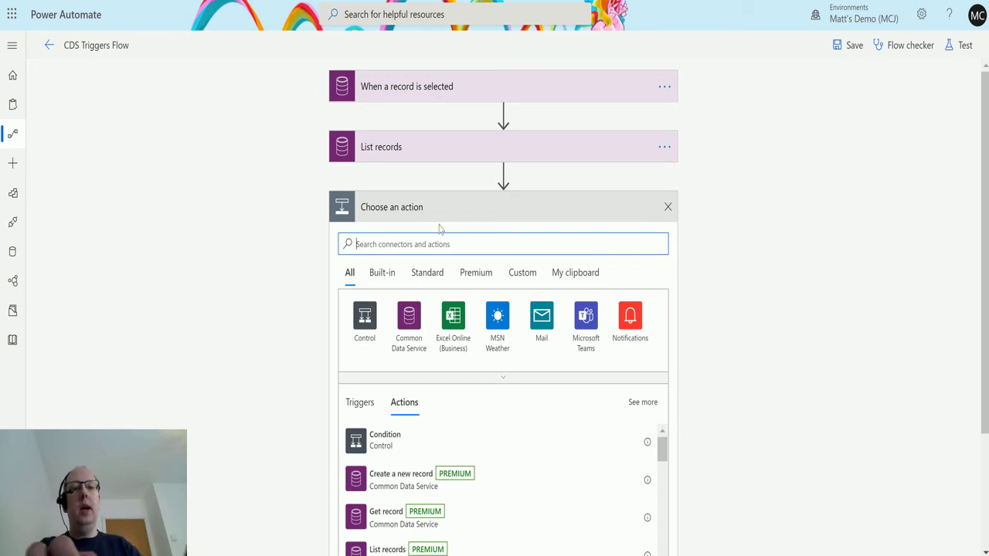
type("compose")
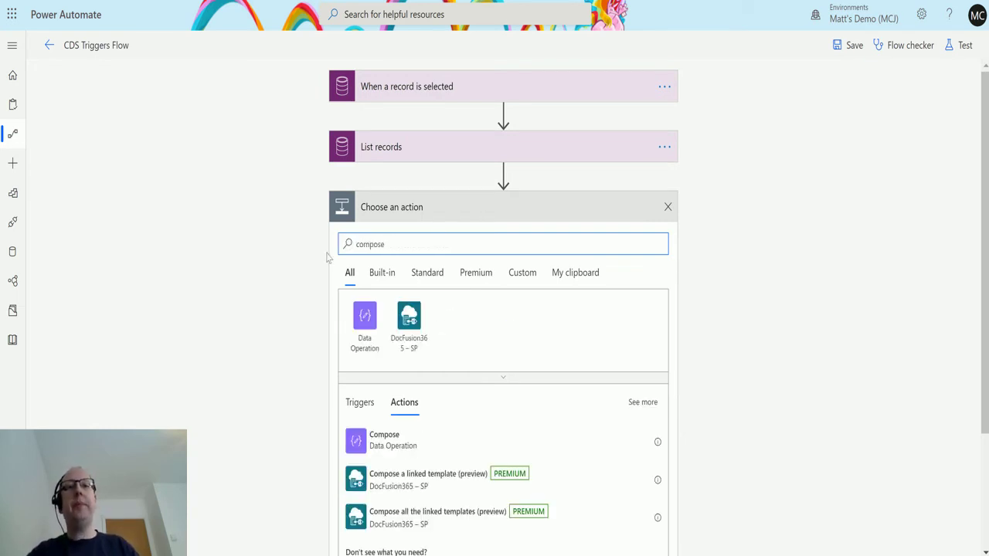
left_click(386, 439)
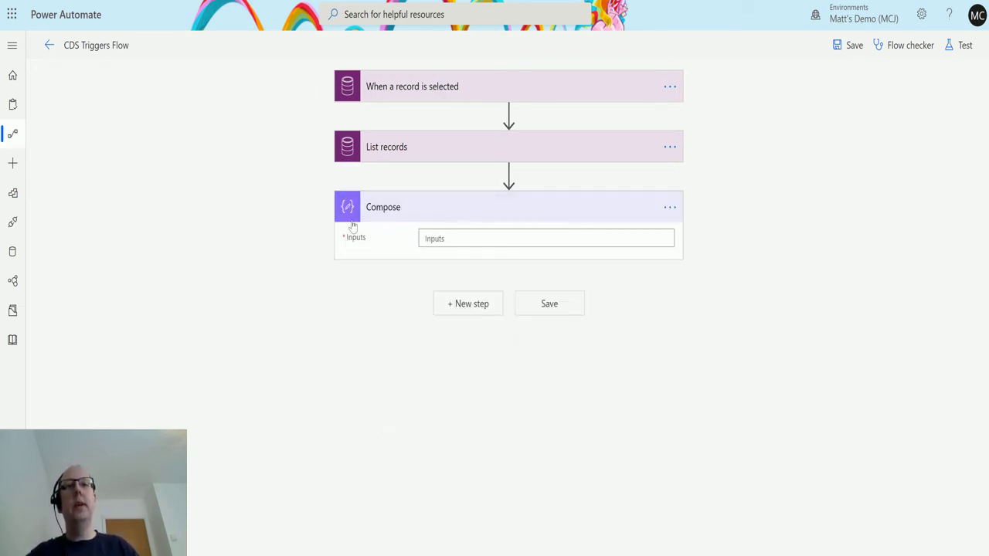
left_click(459, 239)
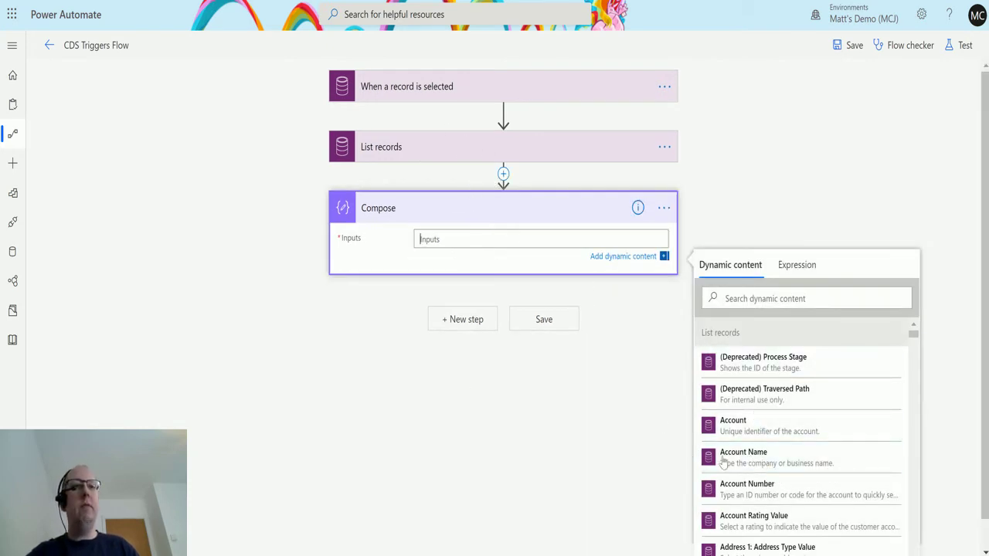
left_click(772, 458)
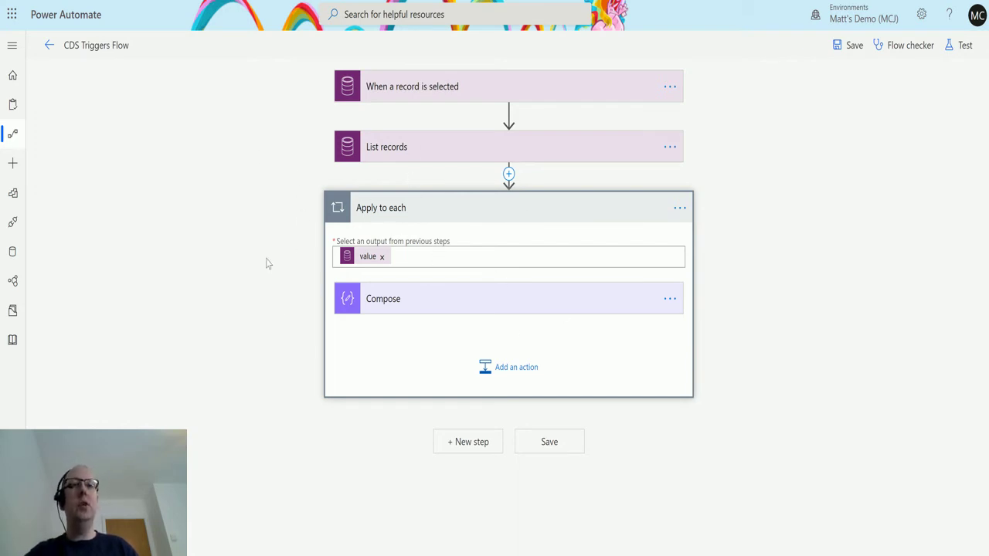
left_click(429, 298)
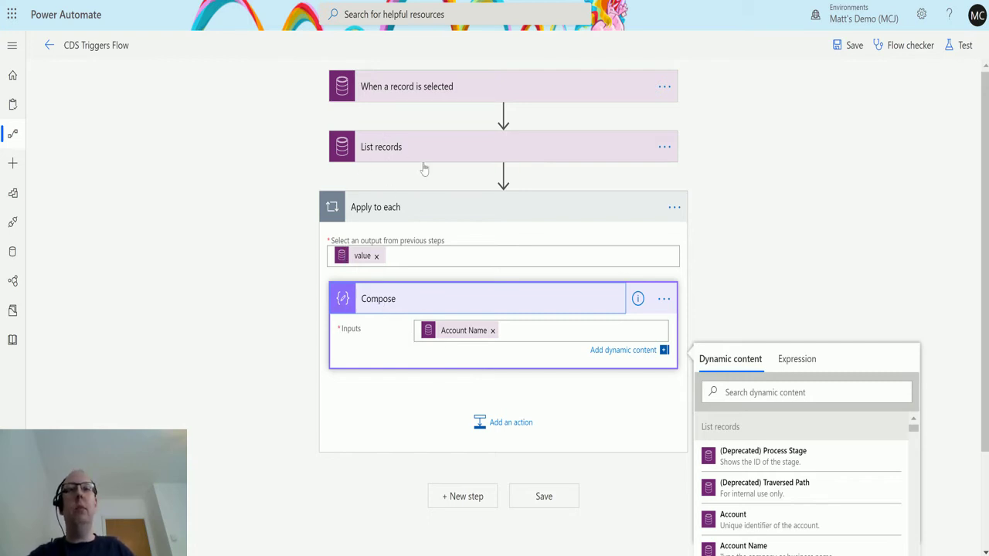
left_click(851, 47)
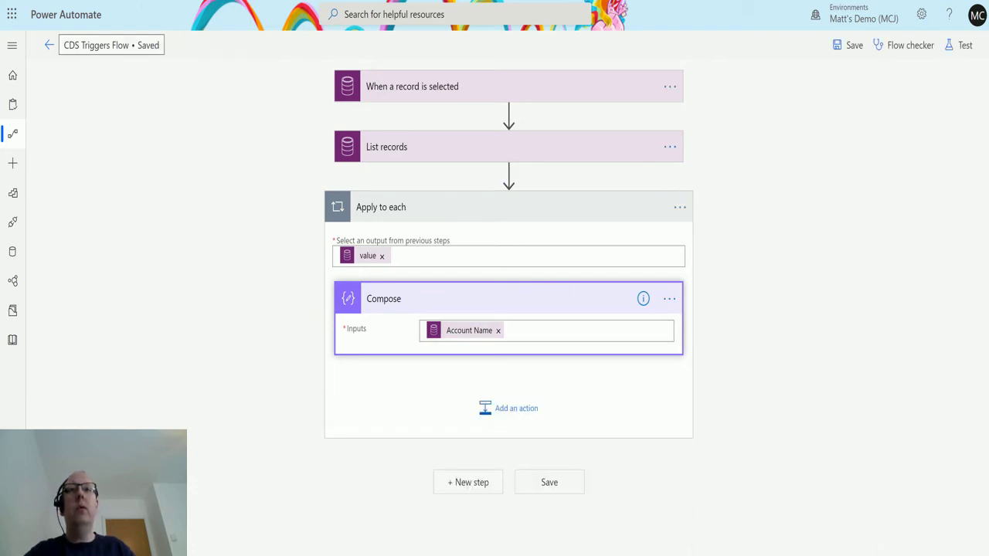
- Switch to the Dynamics 365 accounts list and run CDS Triggers Flow on the selected SS Corp account
key("ctrl+Tab")
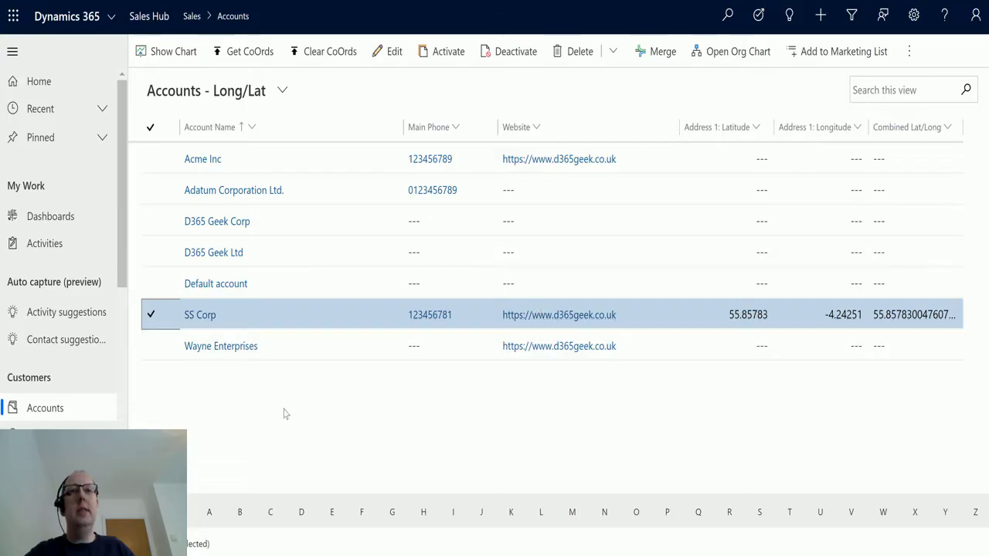
left_click(152, 313)
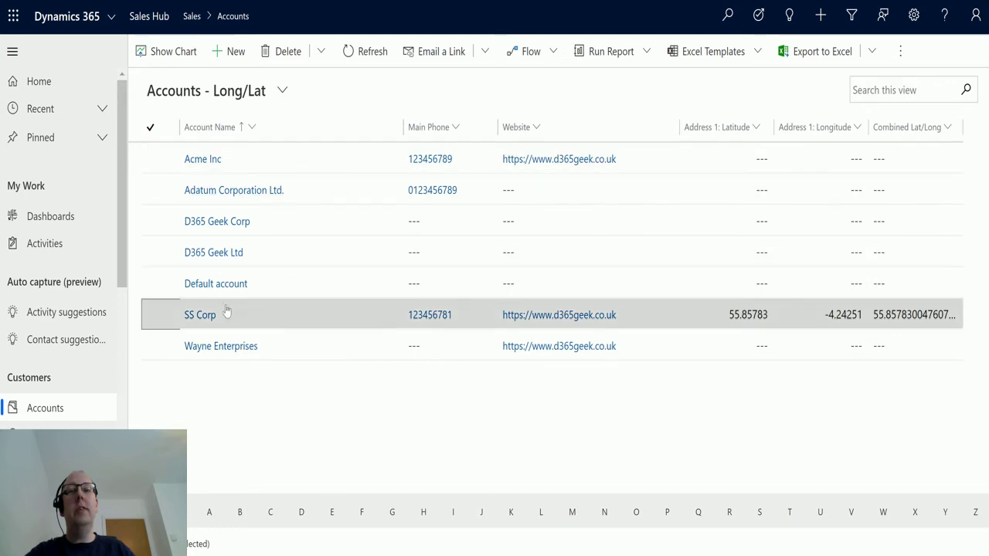
left_click(154, 314)
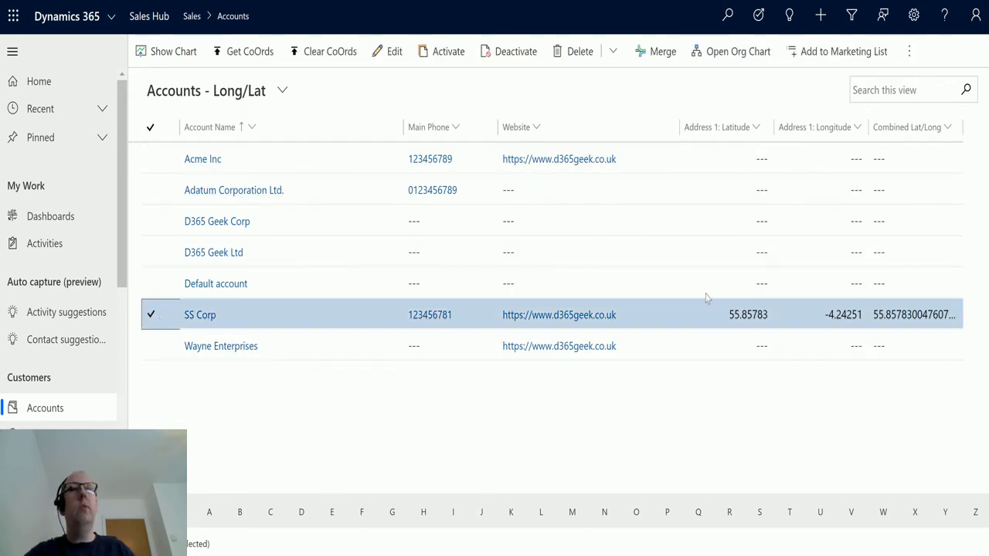
left_click(908, 51)
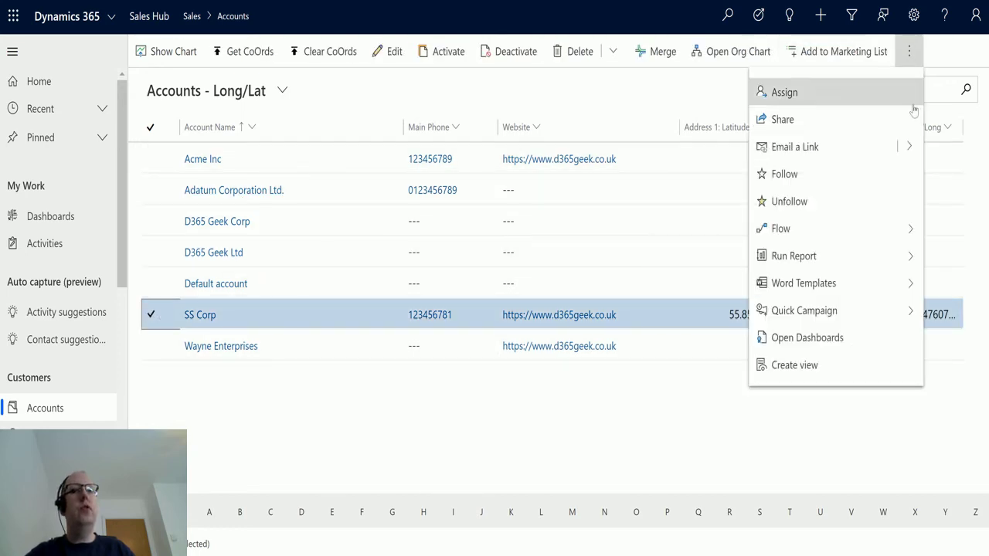
left_click(894, 232)
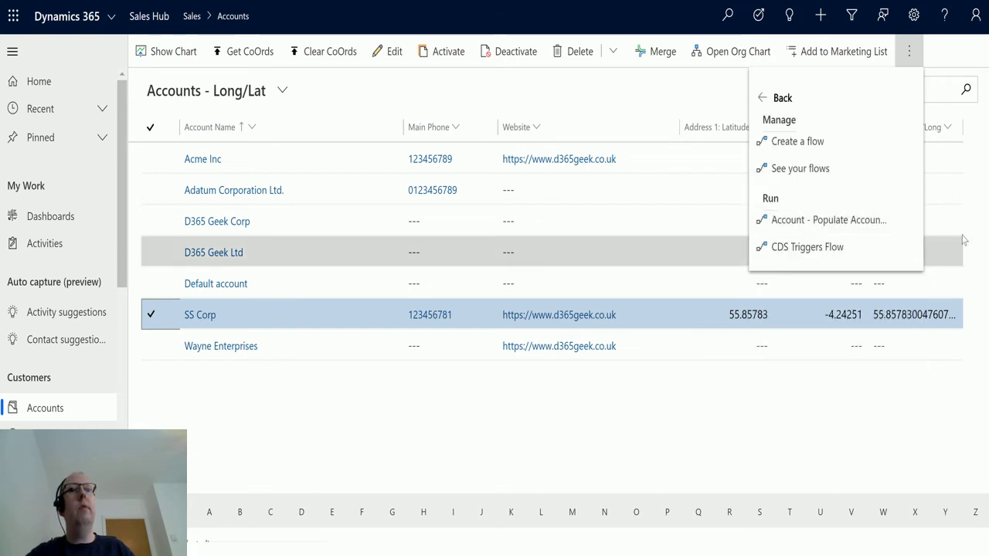
left_click(819, 249)
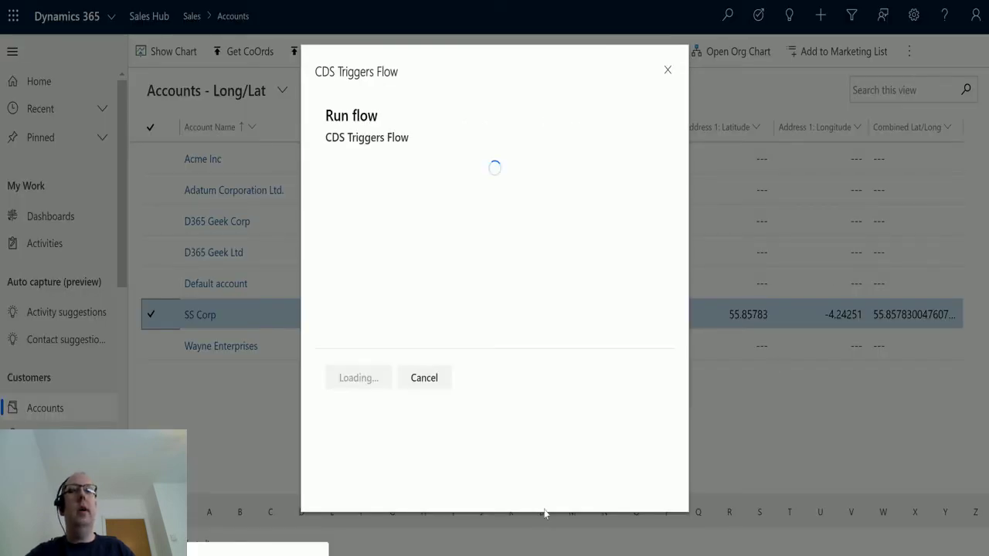
left_click(377, 379)
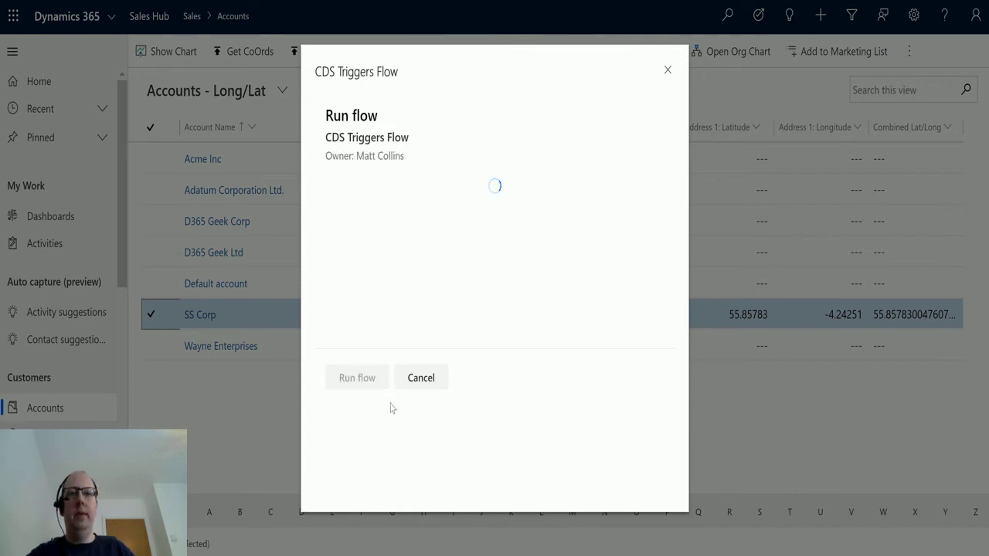
left_click(371, 380)
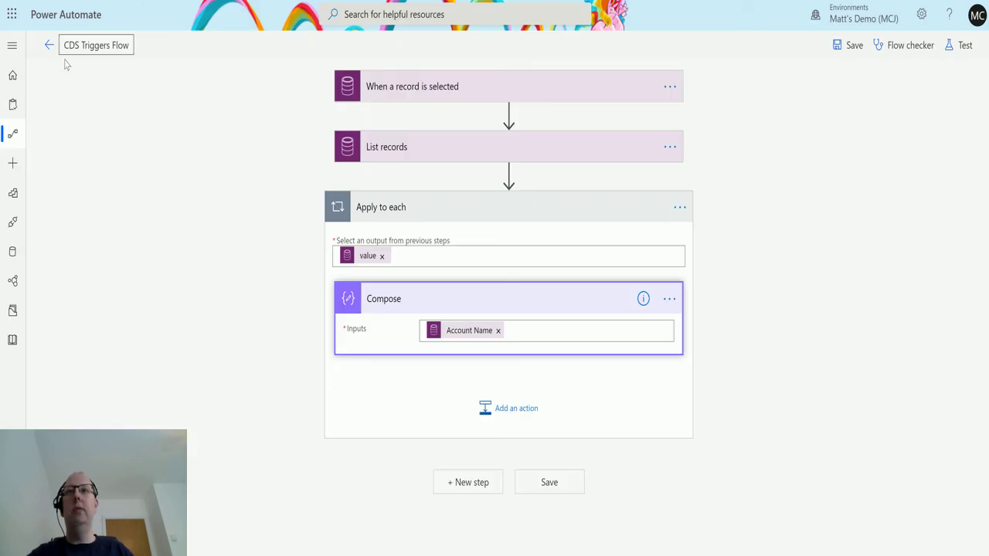
- Leave the Power Automate flow editor and open the most recent run of CDS Triggers Flow
left_click(49, 45)
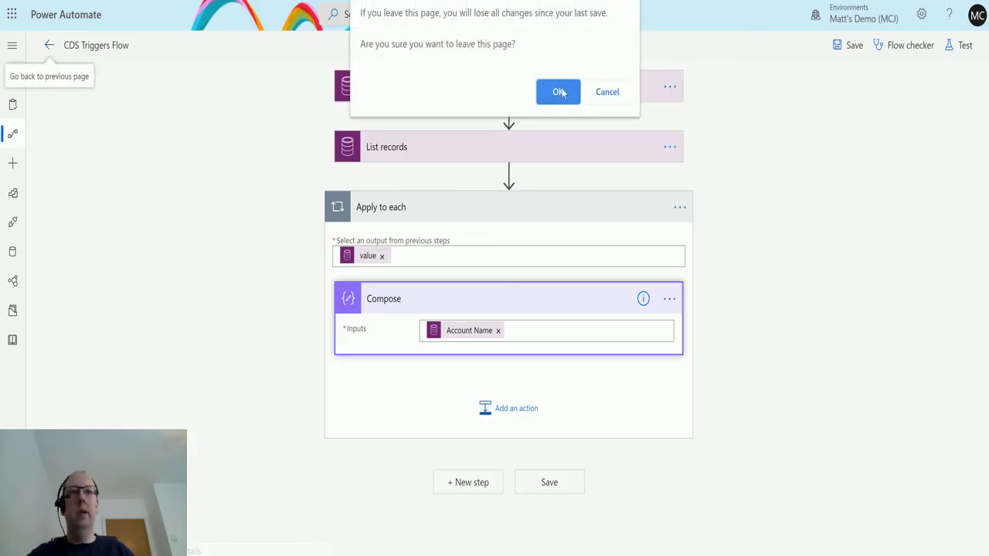
left_click(561, 93)
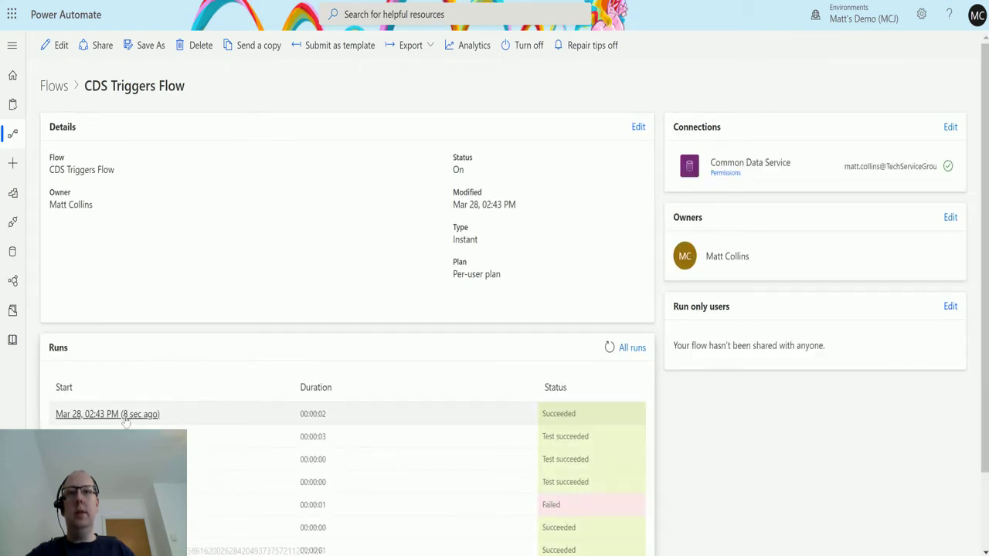
left_click(108, 414)
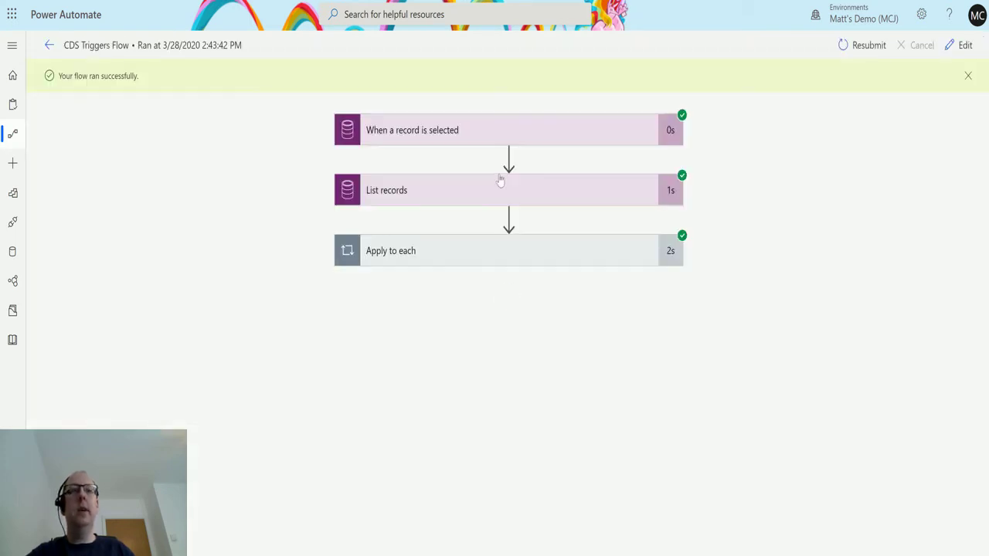
- Examine the inputs and outputs of the trigger and the List records action in this run, including the returned records body
left_click(517, 139)
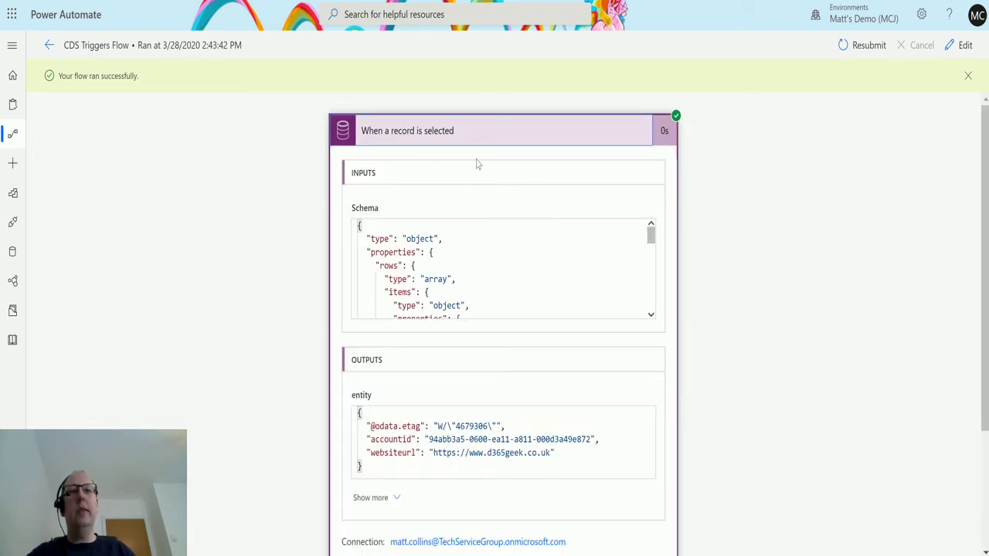
left_click(487, 136)
left_click(537, 194)
scroll(537, 283, "down", 1)
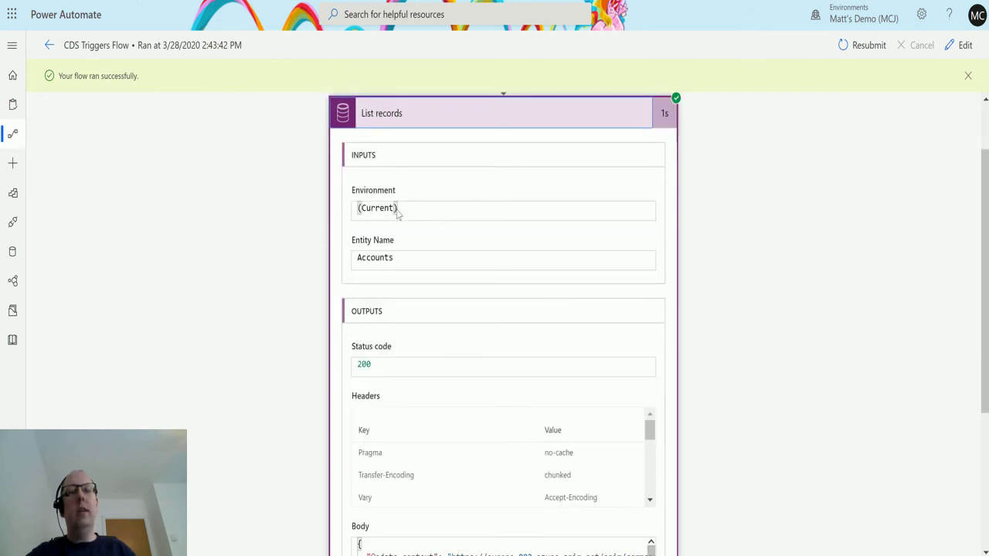
scroll(829, 216, "down", 3)
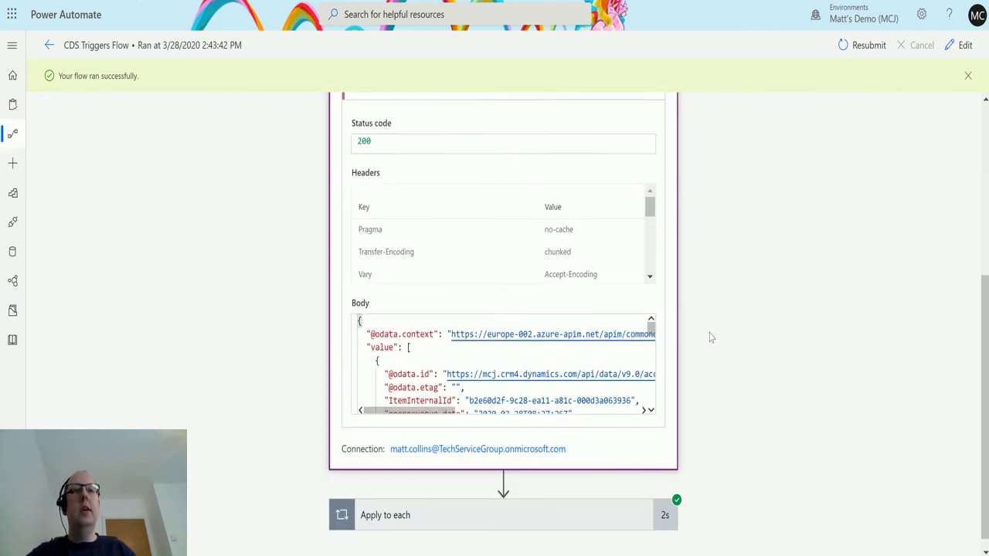
scroll(541, 332, "down", 3)
scroll(585, 349, "down", 6)
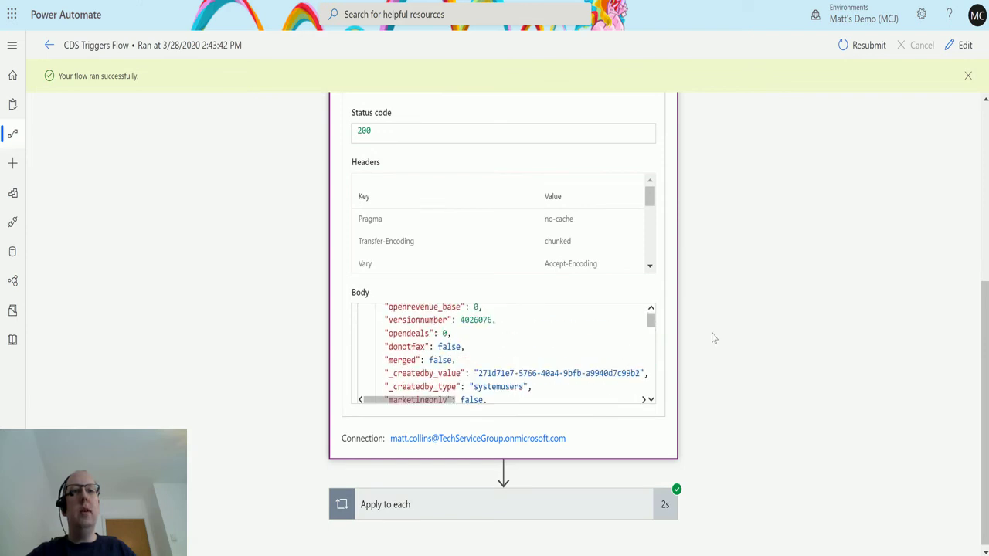
scroll(569, 373, "down", 6)
scroll(599, 355, "down", 6)
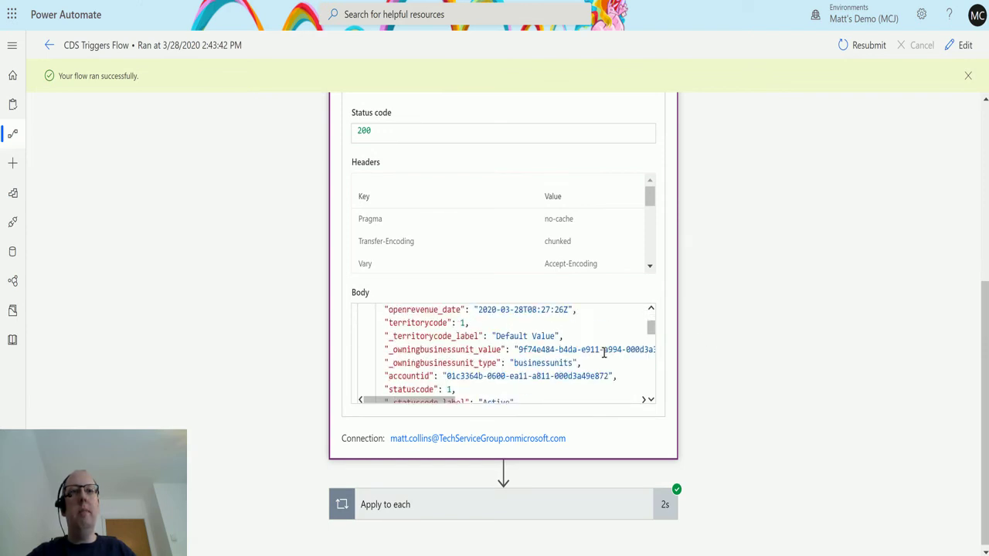
scroll(673, 332, "down", 1)
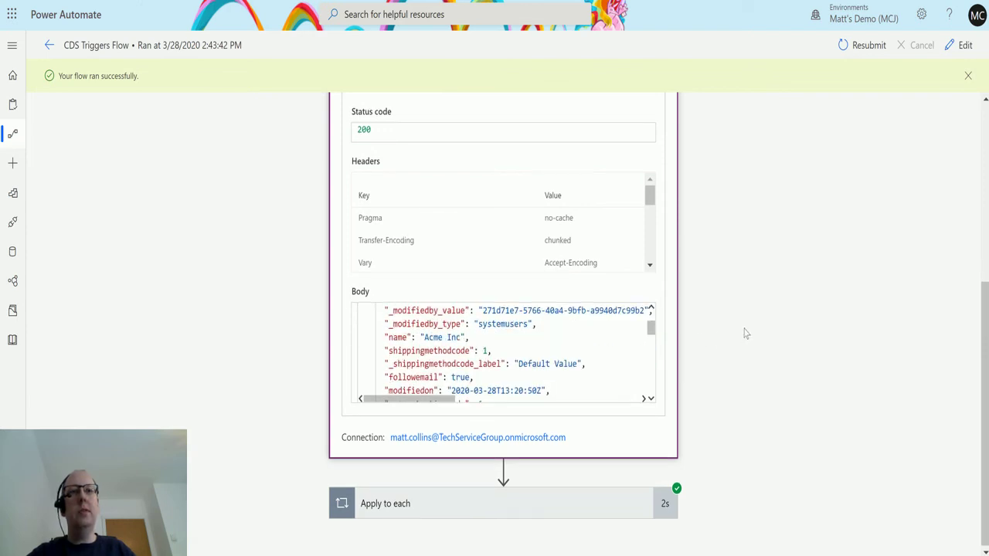
- Expand Apply to each and its Compose action in this run, and examine the Compose inputs and outputs across the iterations
left_click(540, 506)
scroll(764, 286, "down", 2)
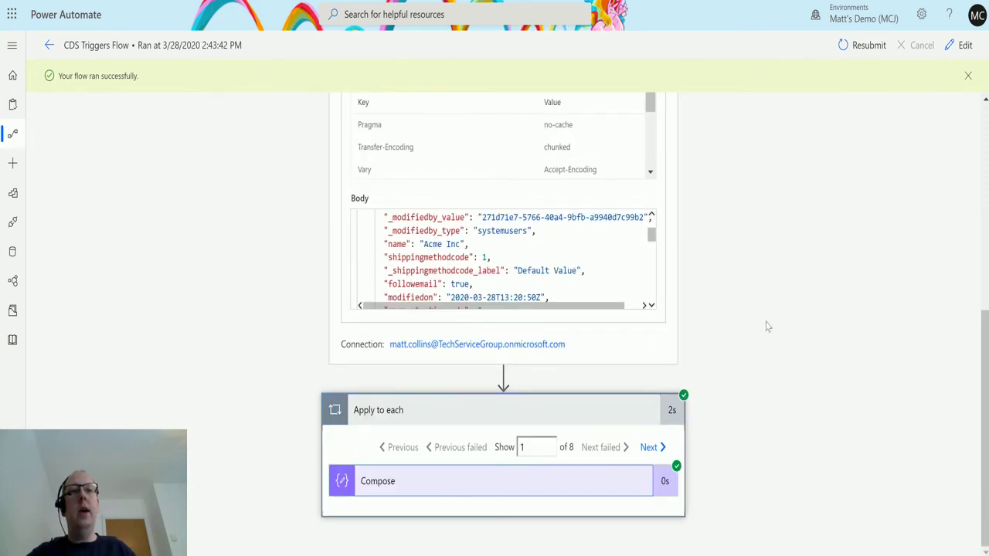
scroll(773, 309, "down", 3)
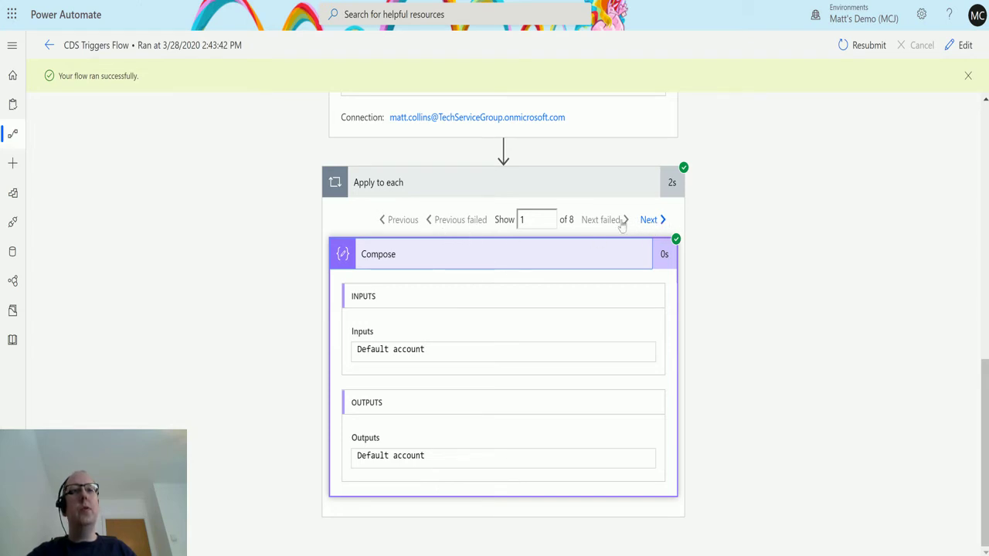
left_click(657, 221)
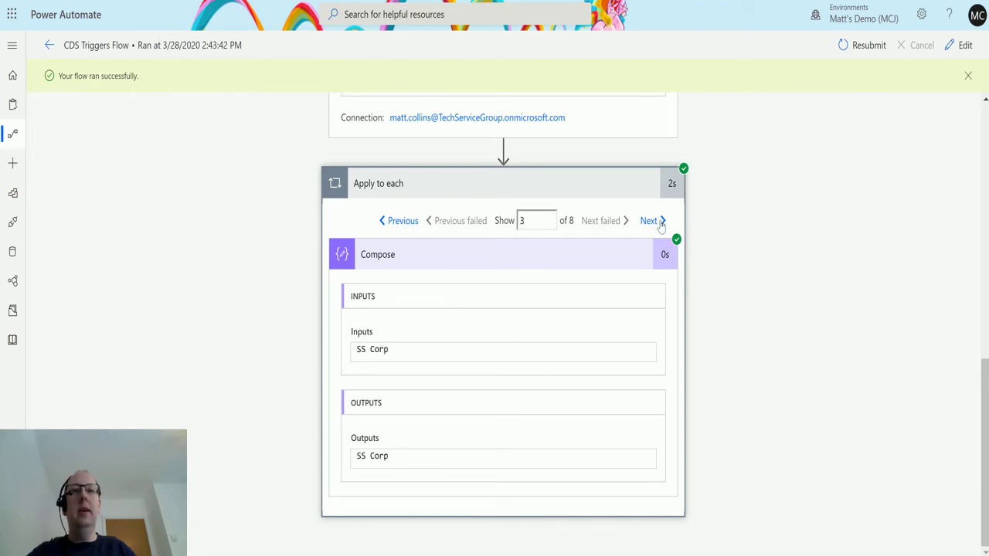
left_click(659, 221)
left_click(658, 224)
left_click(661, 224)
left_click(653, 222)
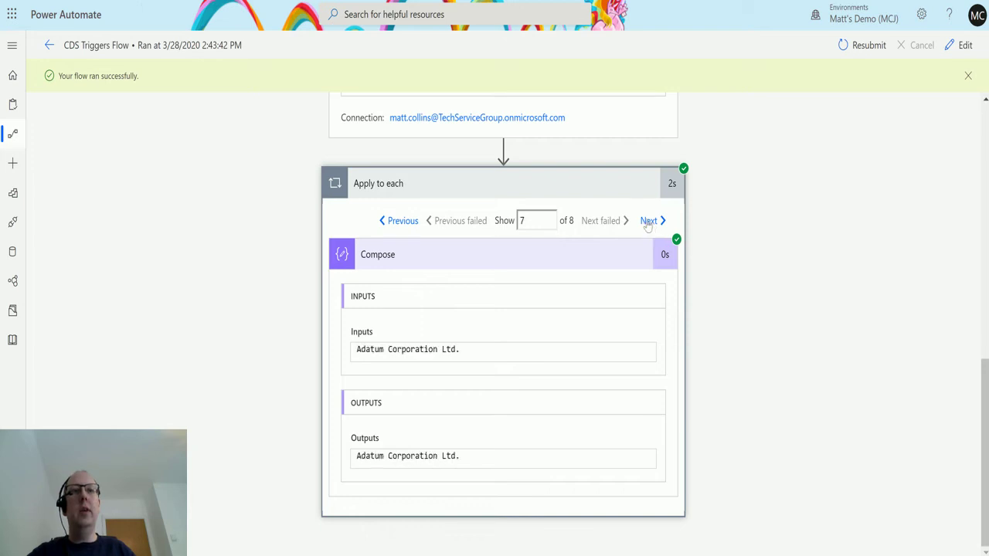
left_click(649, 221)
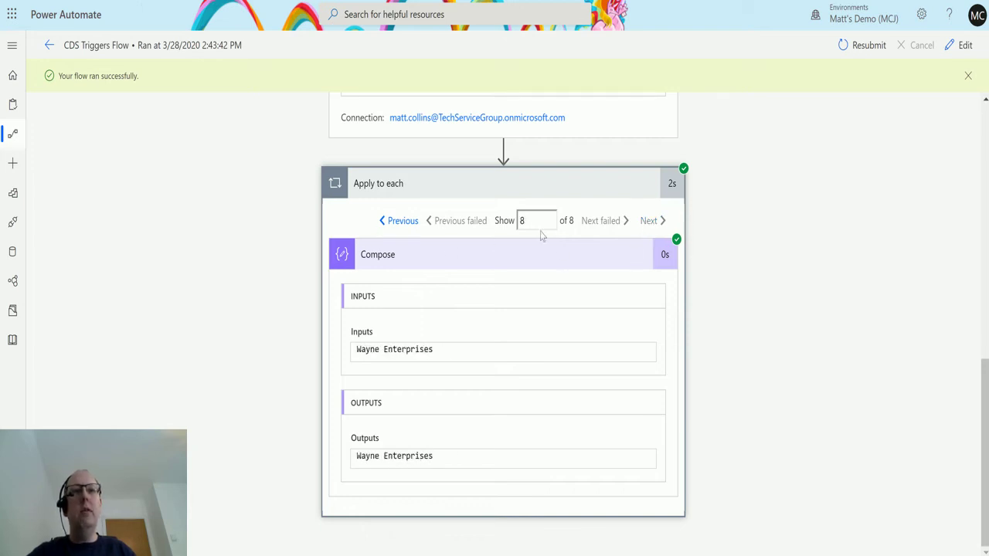
left_click(400, 221)
left_click(401, 223)
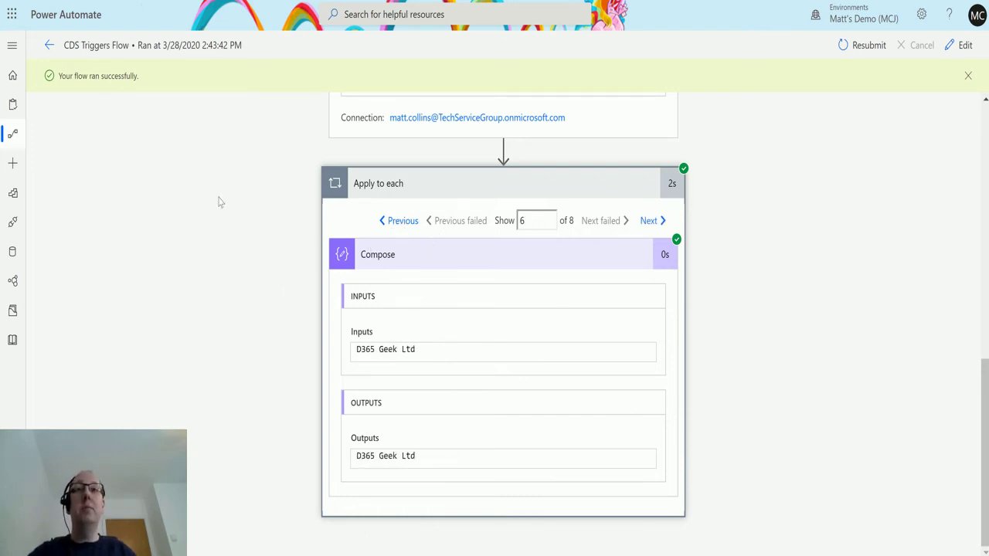
- Switch to the Dynamics 365 accounts list and change the view to All Accounts
key("alt+Tab")
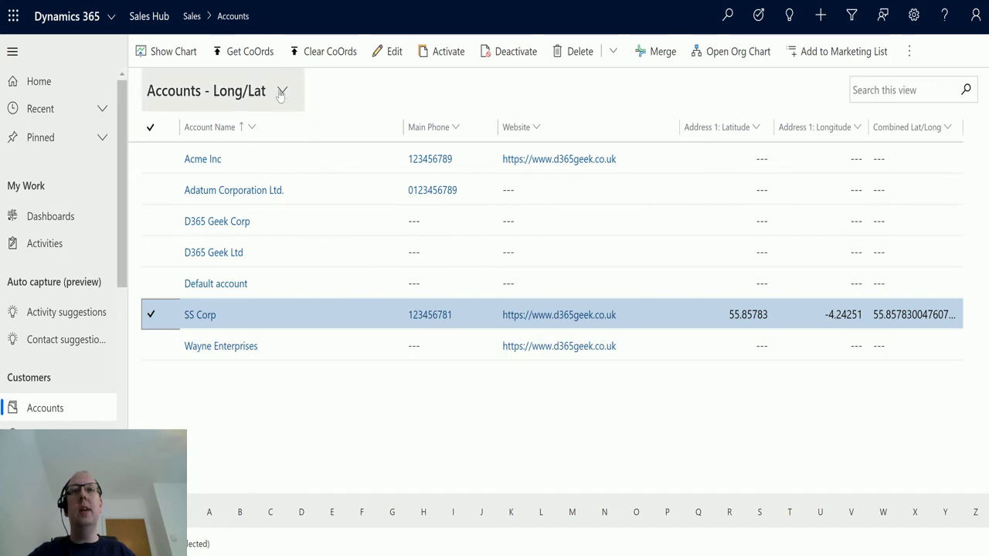
left_click(303, 110)
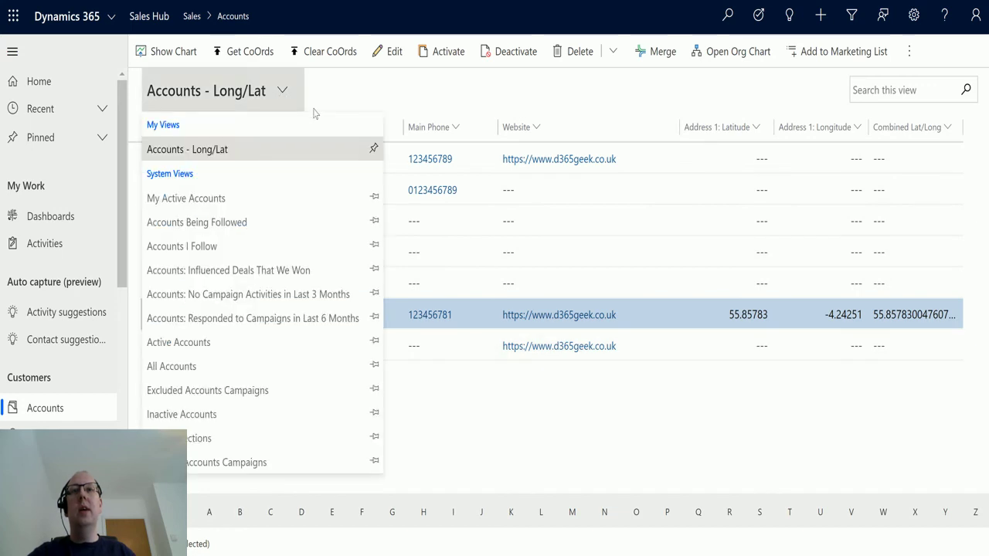
left_click(207, 367)
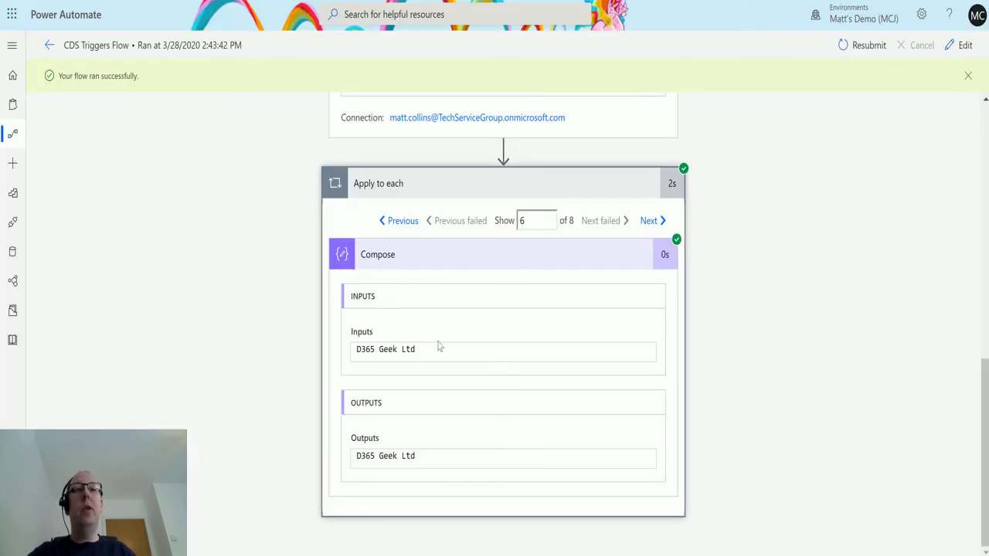
- Return to the Power Automate run, open CDS Triggers Flow for editing, and show the advanced options of List records
scroll(649, 356, "up", 4)
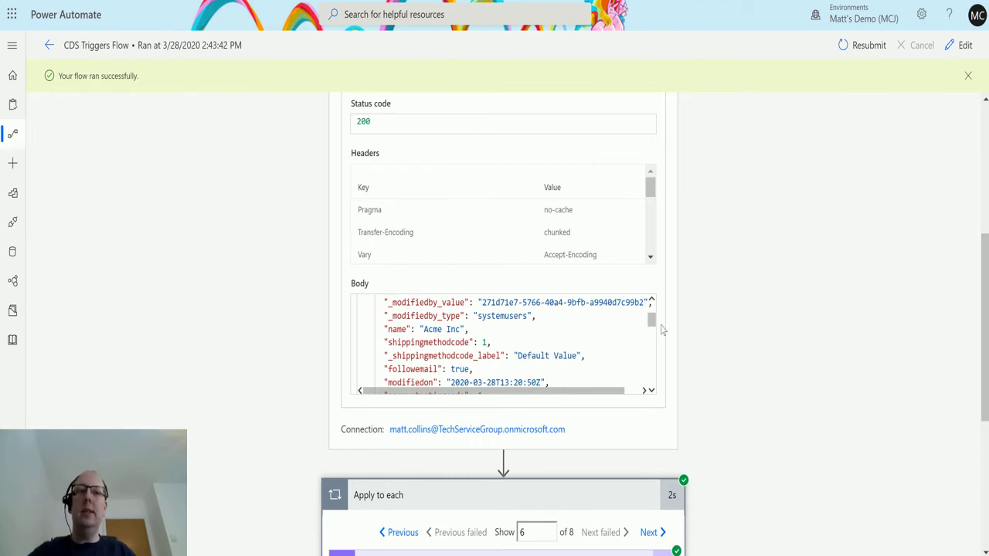
scroll(656, 347, "down", 4)
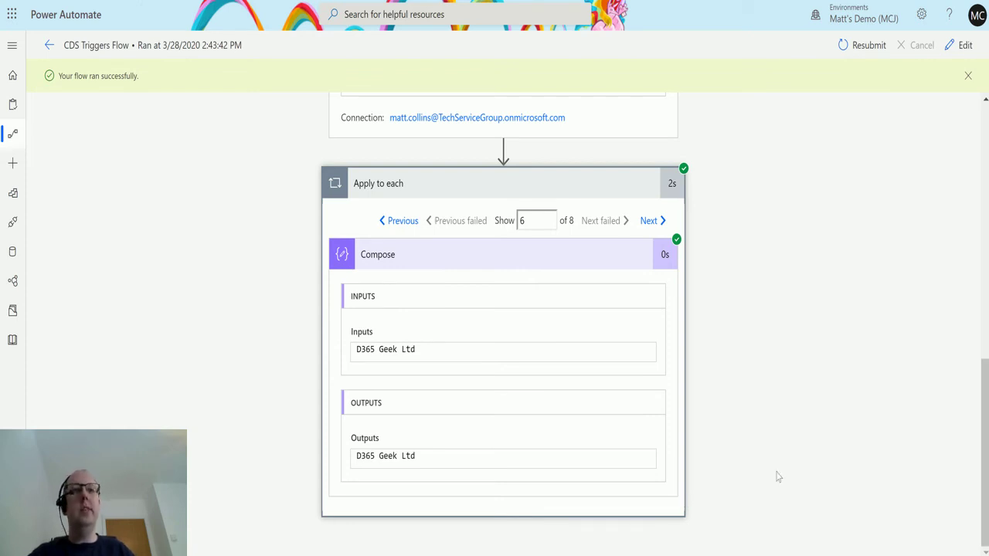
scroll(773, 526, "up", 2)
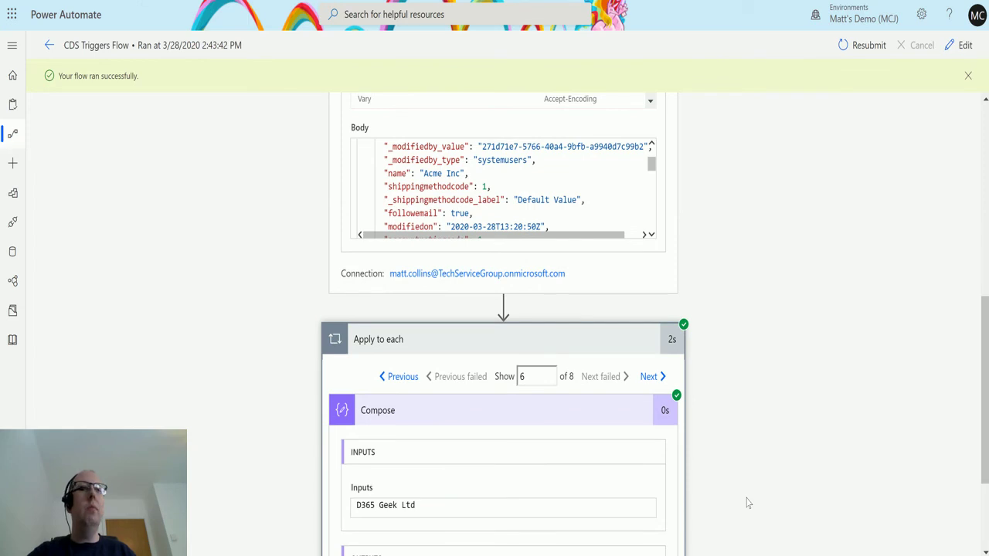
scroll(746, 503, "up", 4)
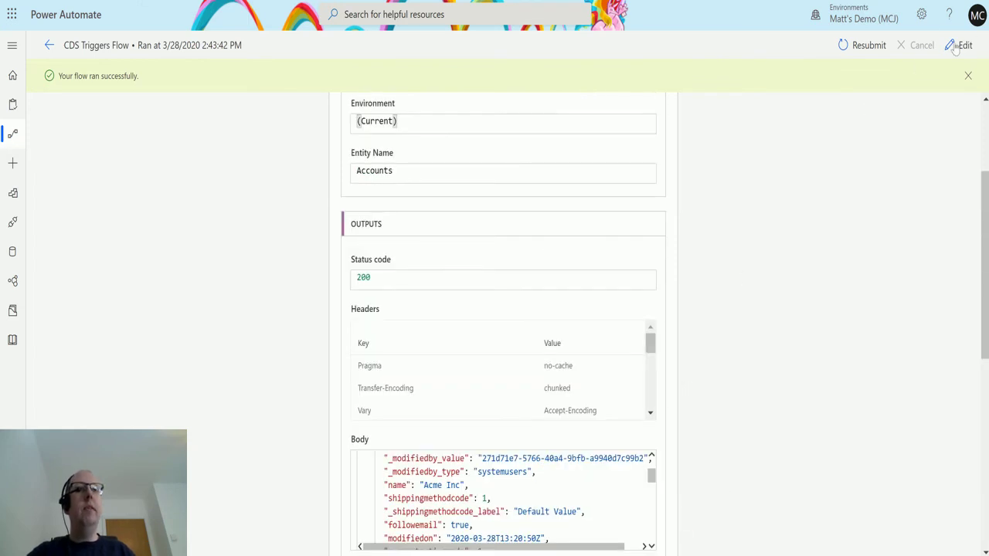
left_click(958, 45)
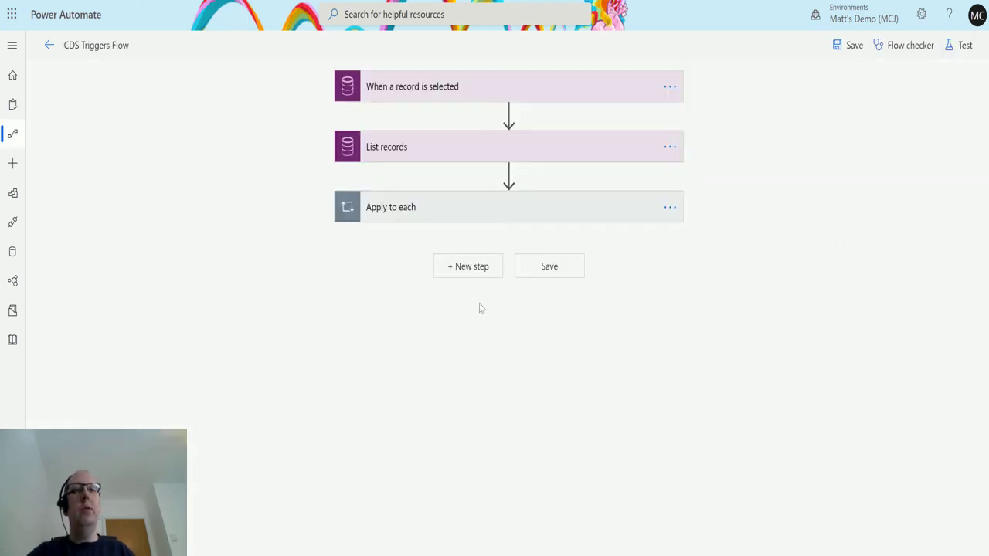
left_click(578, 147)
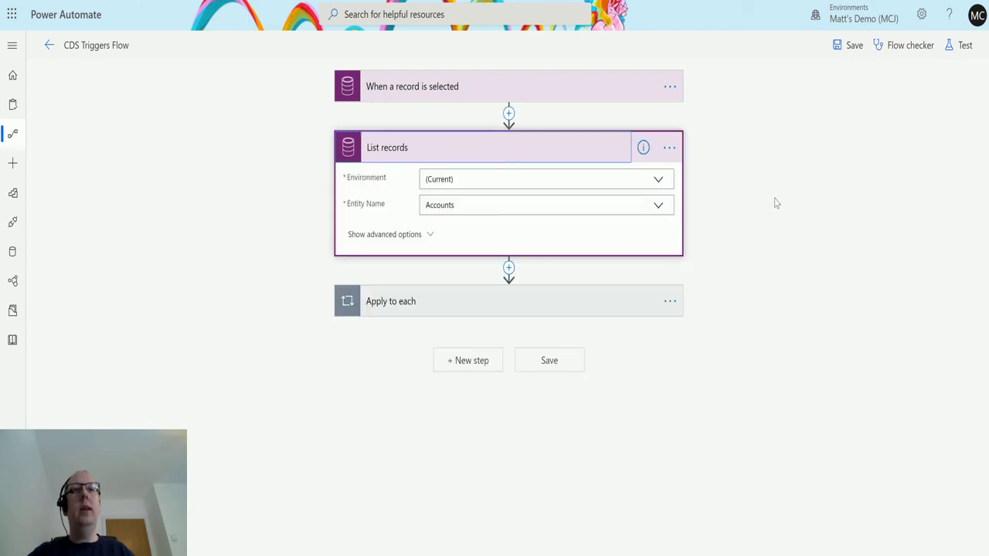
left_click(384, 234)
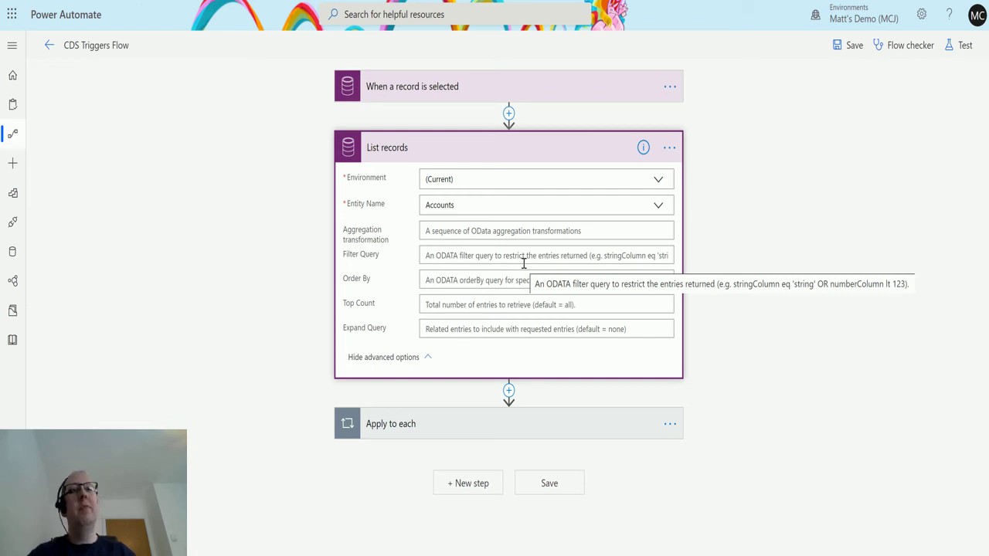
- Set the List records filter query to name eq 'Account Name', using the trigger's Account Name inside the quotes, and save the flow
left_click(523, 262)
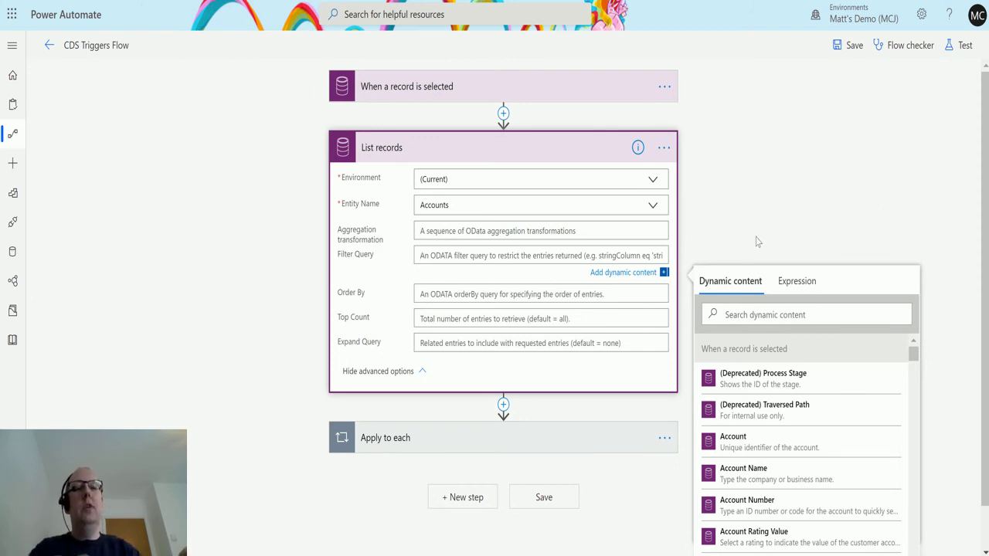
type("name eq")
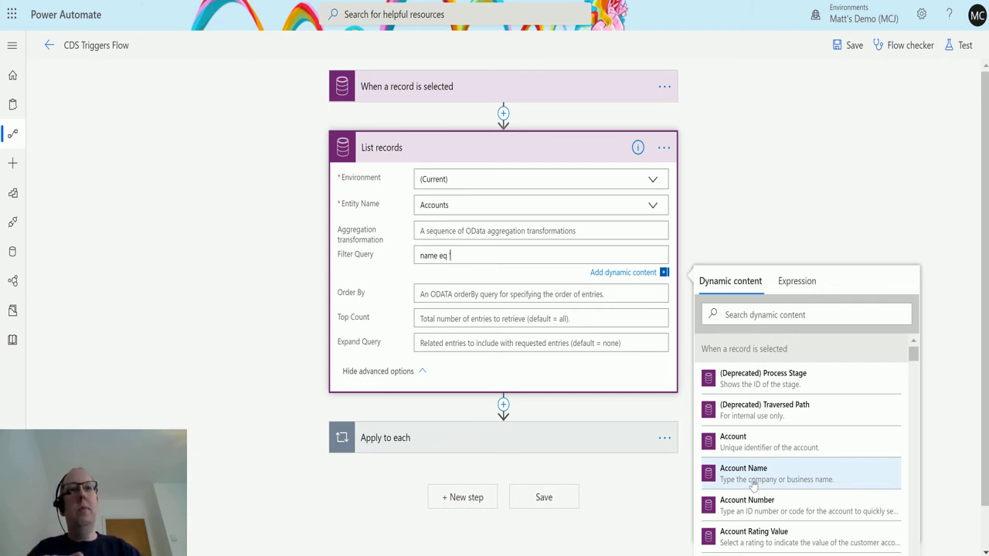
type("''")
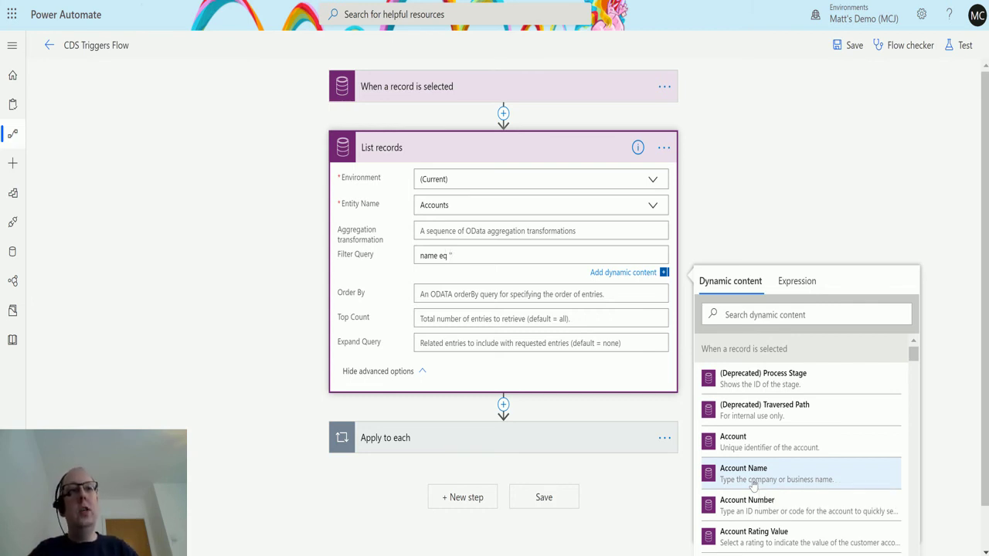
left_click(753, 484)
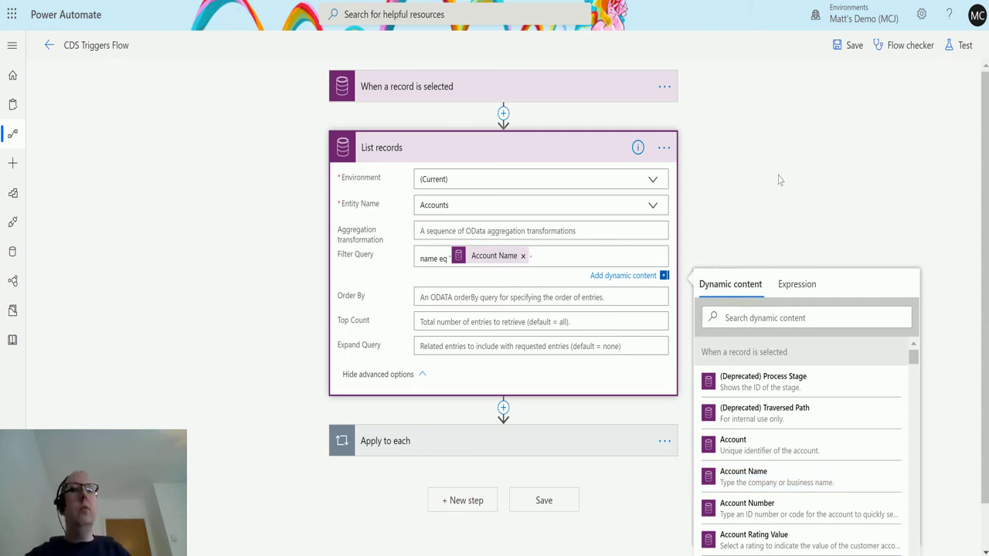
left_click(849, 47)
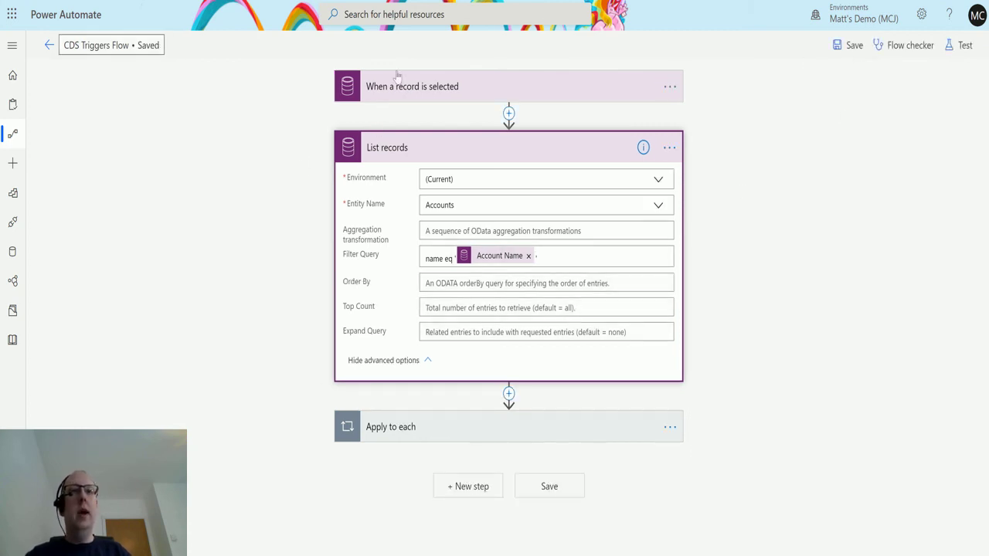
- Expand the When a record is selected trigger and review its settings alongside the List records filter query
left_click(477, 103)
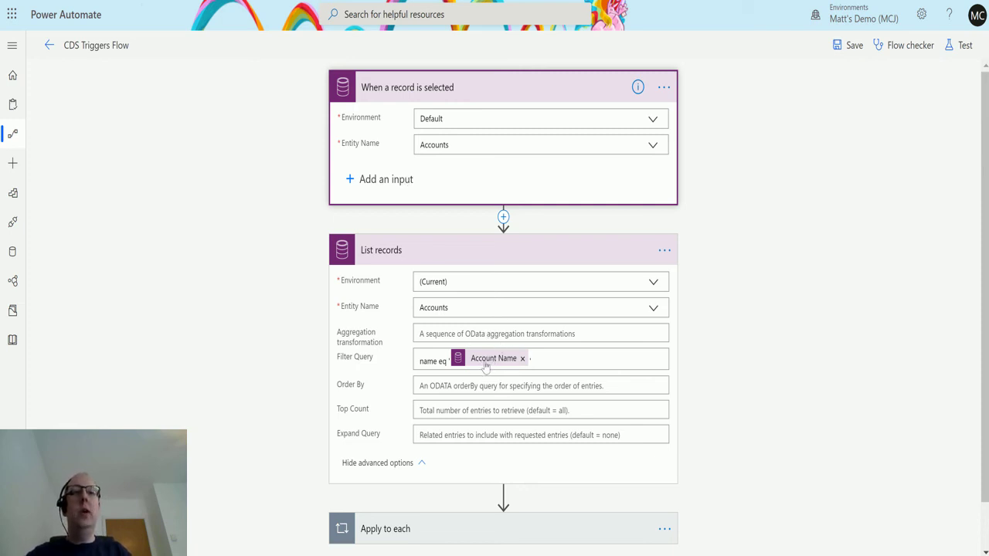
scroll(507, 322, "down", 1)
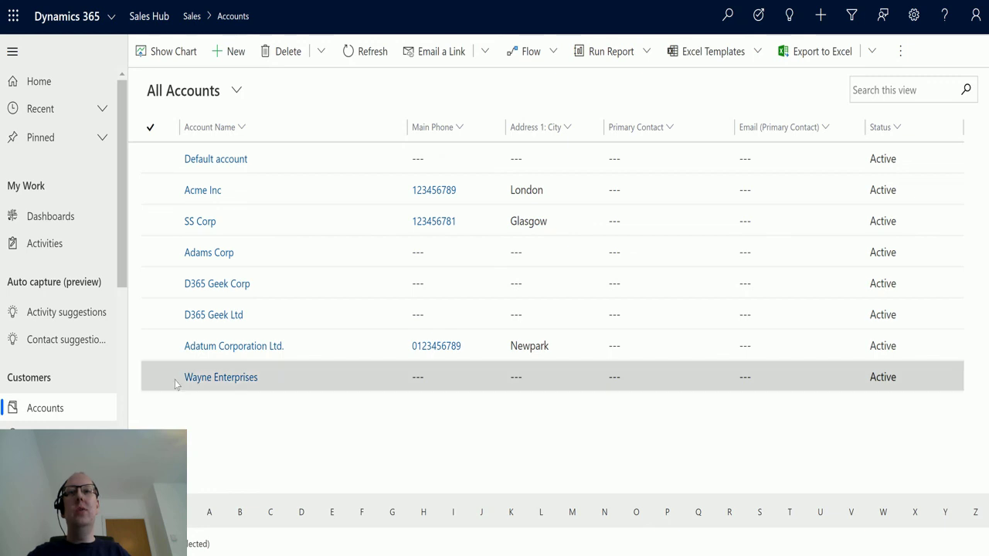
- In the Dynamics 365 All Accounts list, run CDS Triggers Flow on the Adatum Corporation Ltd. account and close the run dialog
left_click(165, 350)
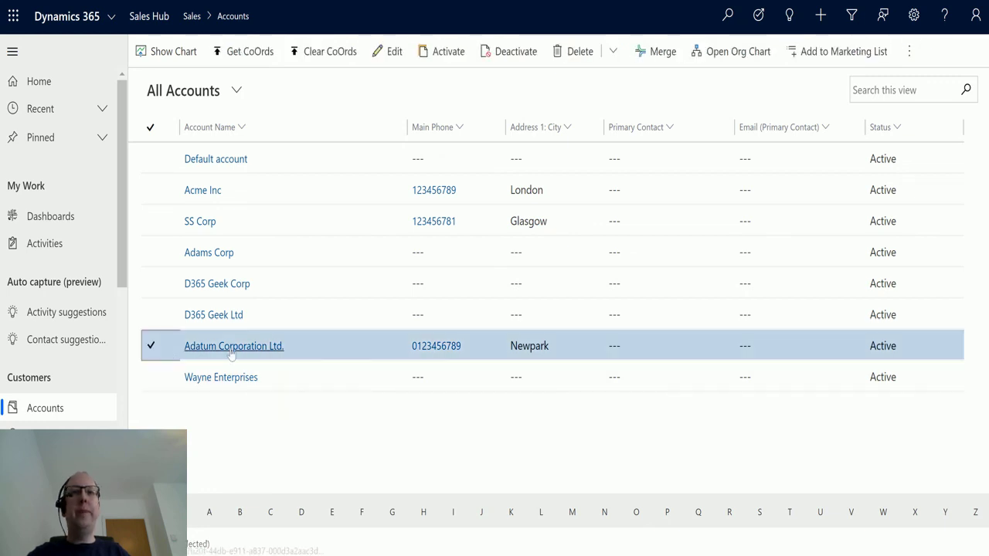
left_click(909, 51)
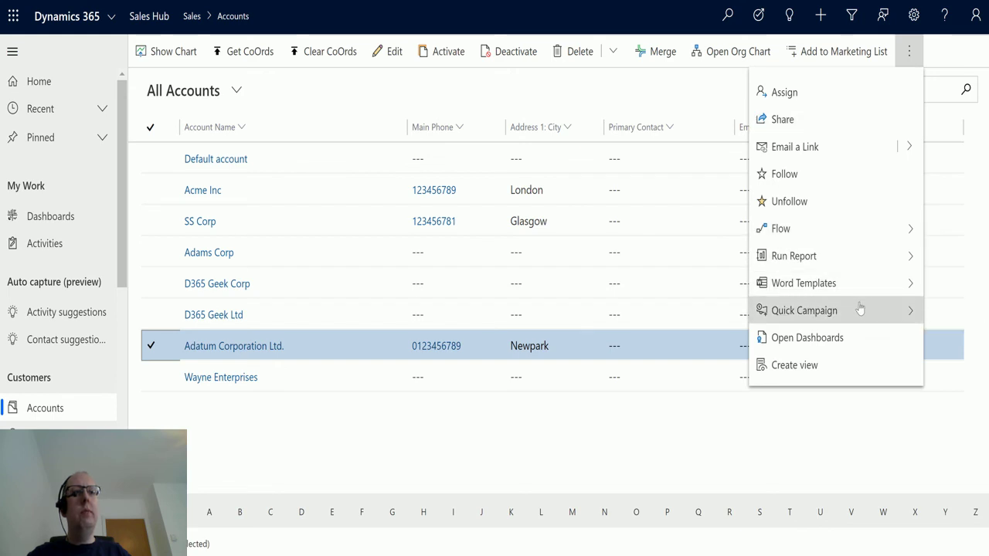
left_click(907, 227)
left_click(807, 247)
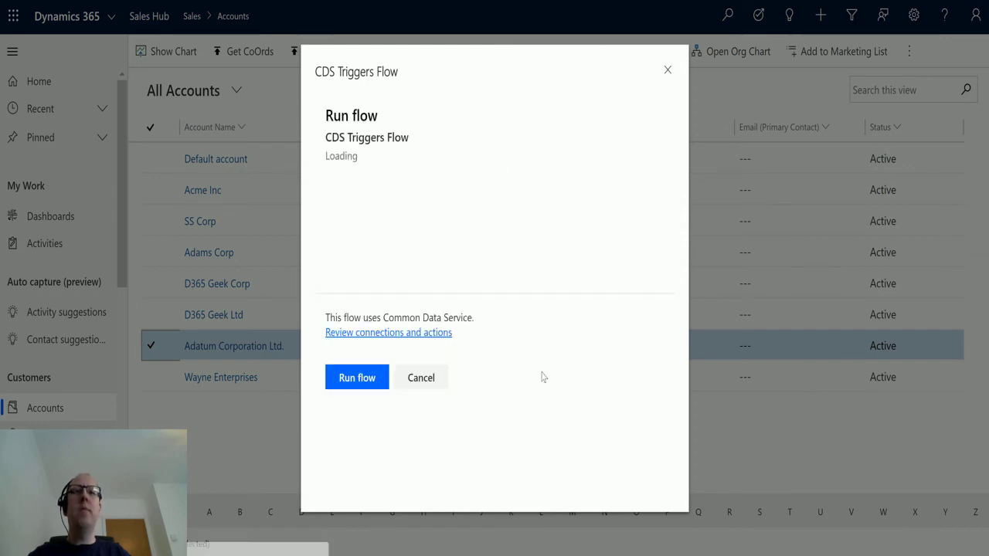
left_click(356, 379)
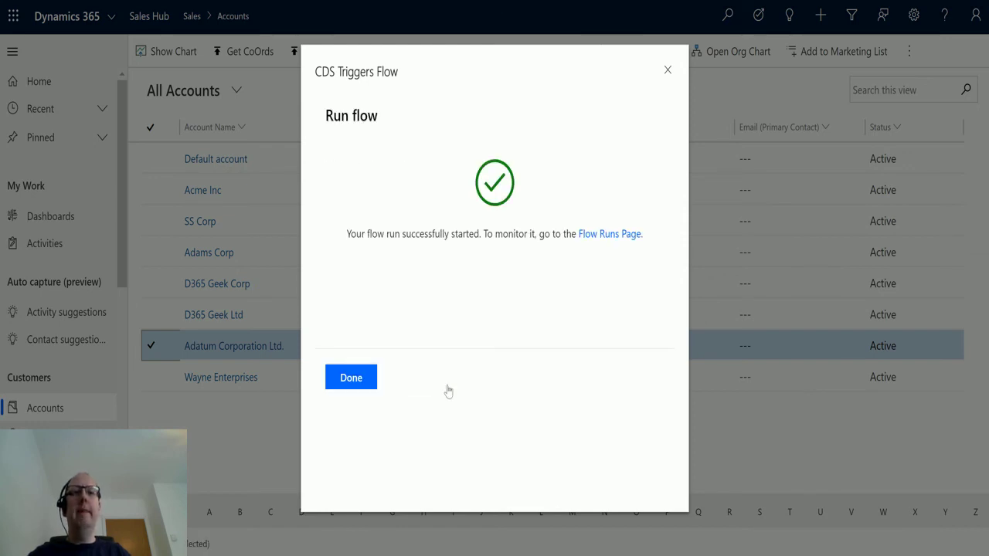
left_click(348, 379)
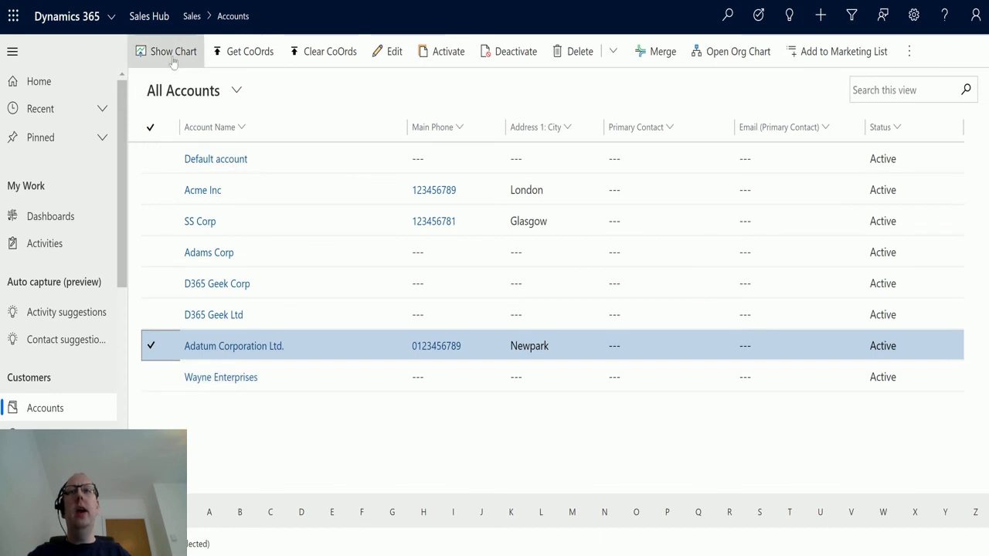
- Switch back to Power Automate, leave the flow editor and open the most recent run of CDS Triggers Flow
key("alt+Tab")
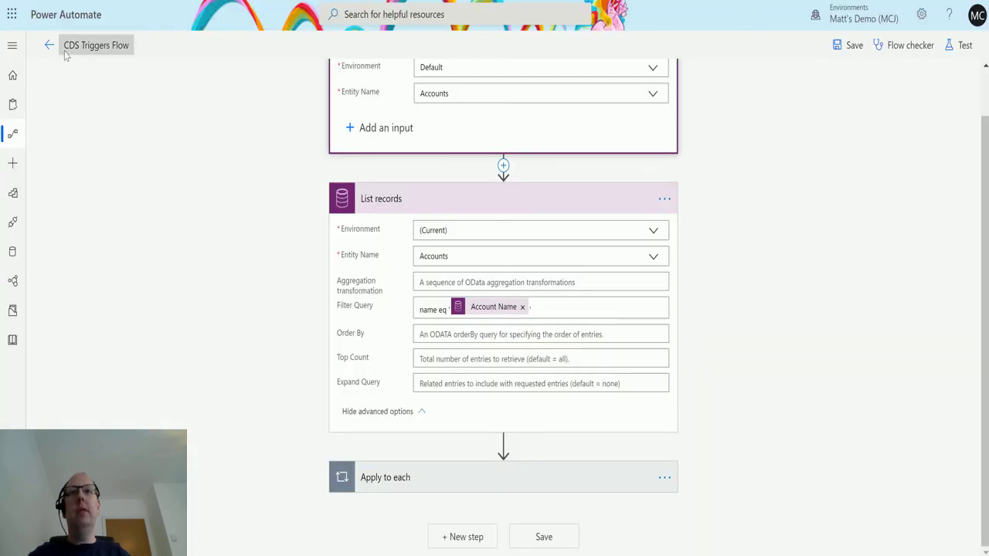
left_click(46, 43)
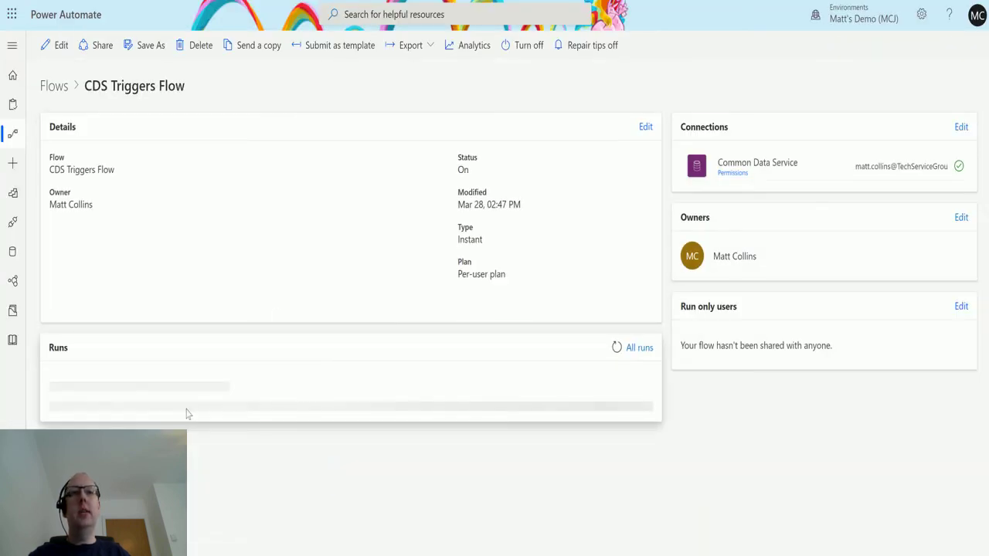
left_click(115, 417)
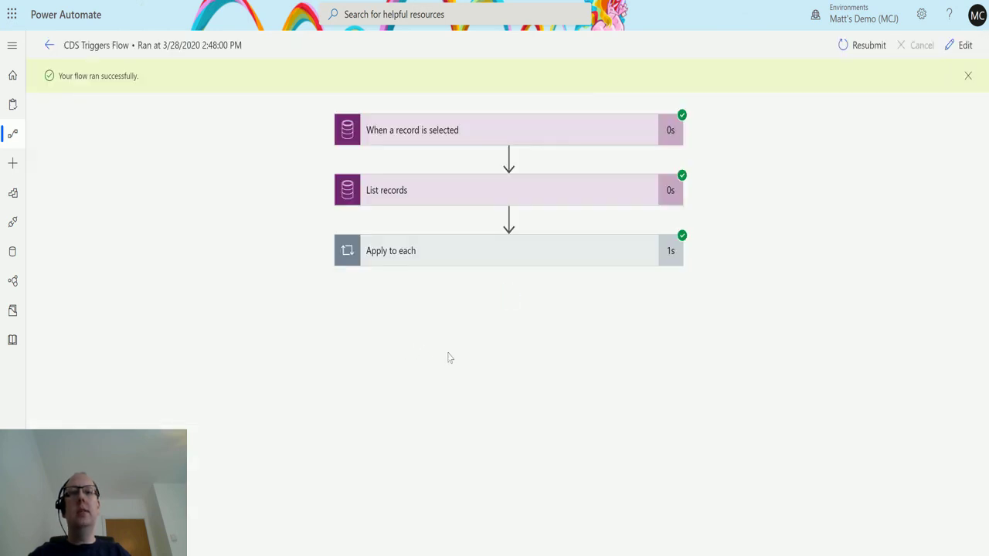
- Expand Apply to each in the new run and check the inputs and outputs of its Compose action
left_click(536, 260)
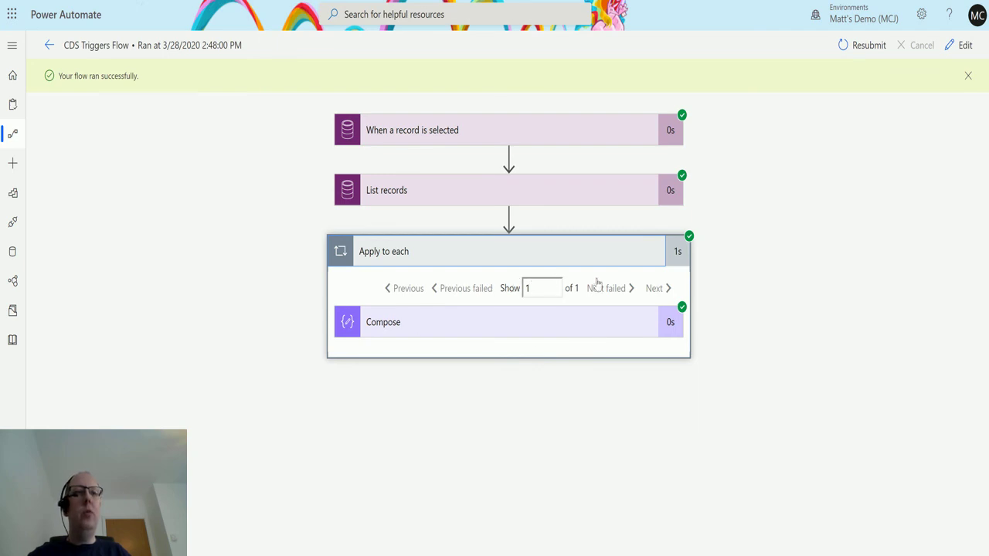
left_click(486, 324)
scroll(426, 378, "down", 1)
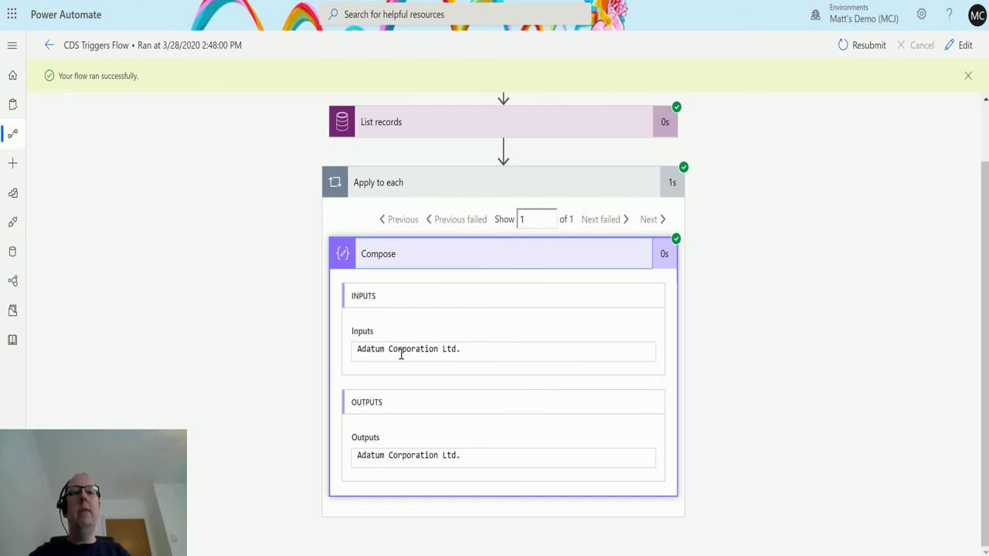